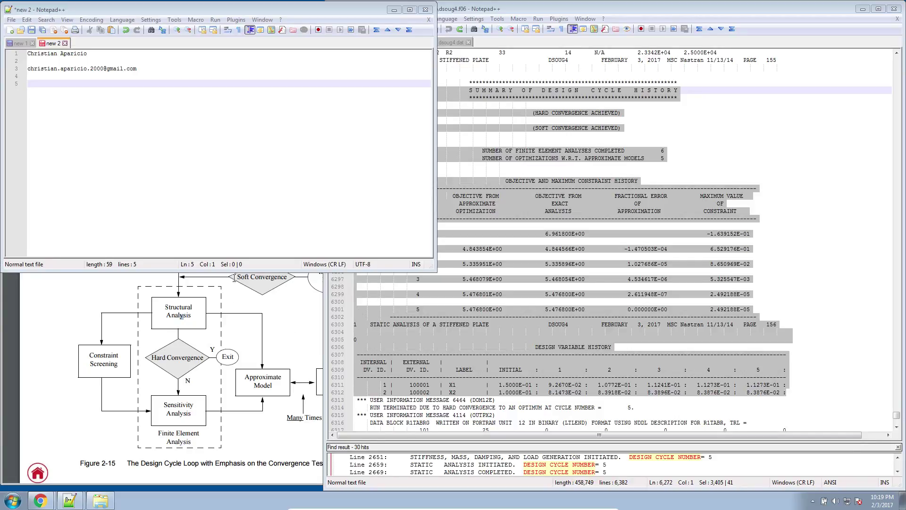
# Show the new 1 design-cycle outline tab in the left window beside dsoug4.f06.
pyautogui.click(501, 310)
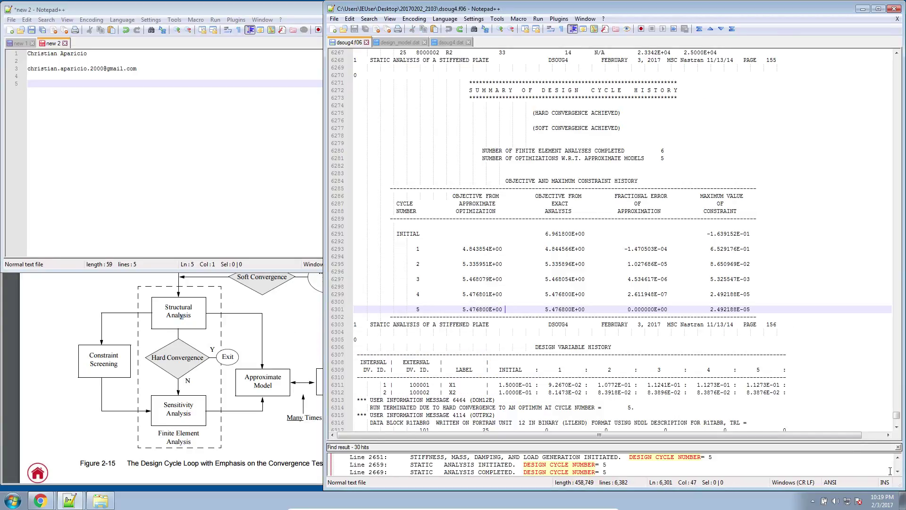
pyautogui.moveTo(896, 415); pyautogui.dragTo(896, 93)
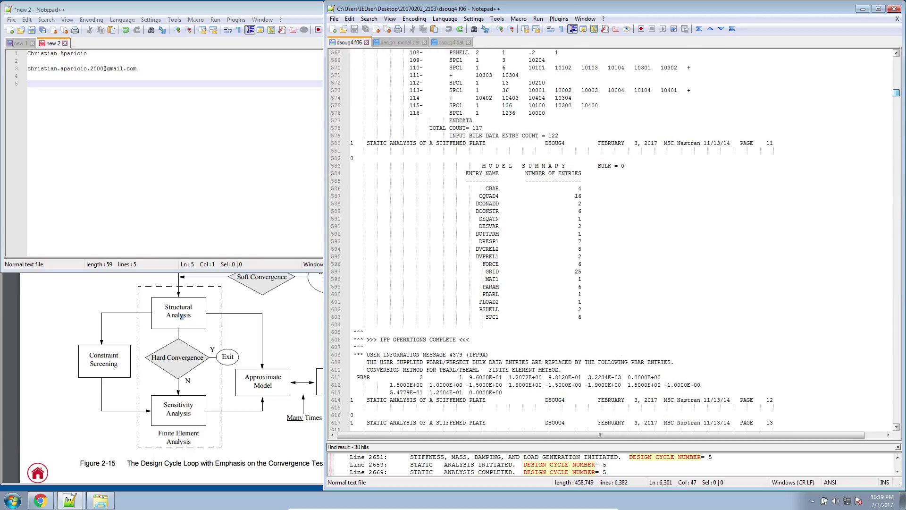
pyautogui.click(15, 44)
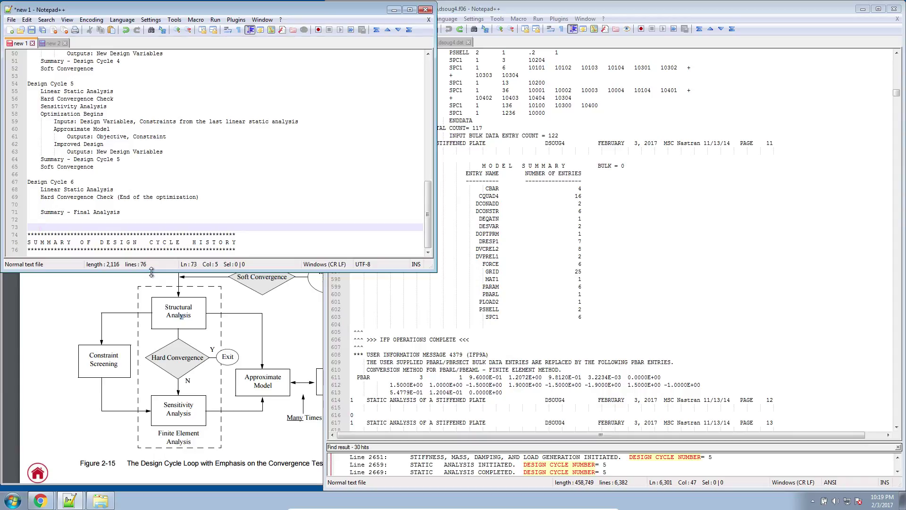
pyautogui.click(145, 313)
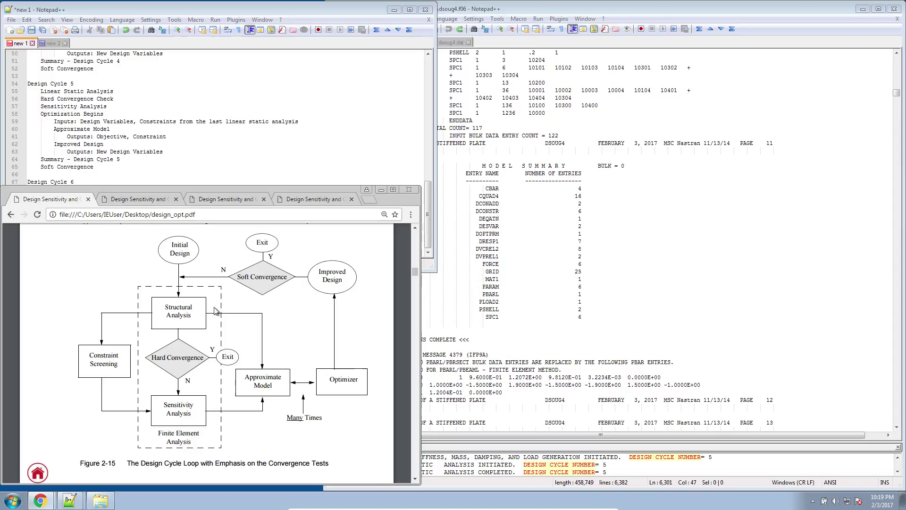
pyautogui.click(209, 126)
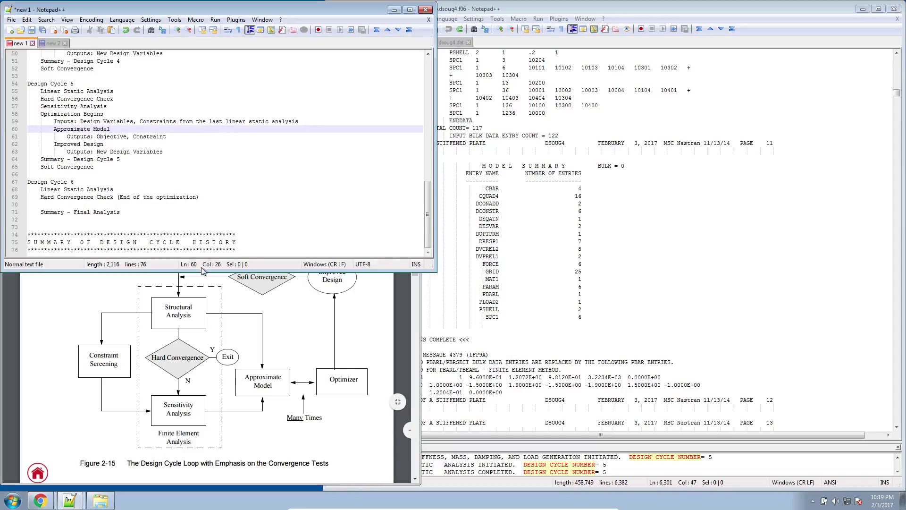
# Make the outline window taller and highlight Design Cycles 1 through 4.
pyautogui.moveTo(203, 270); pyautogui.dragTo(211, 463)
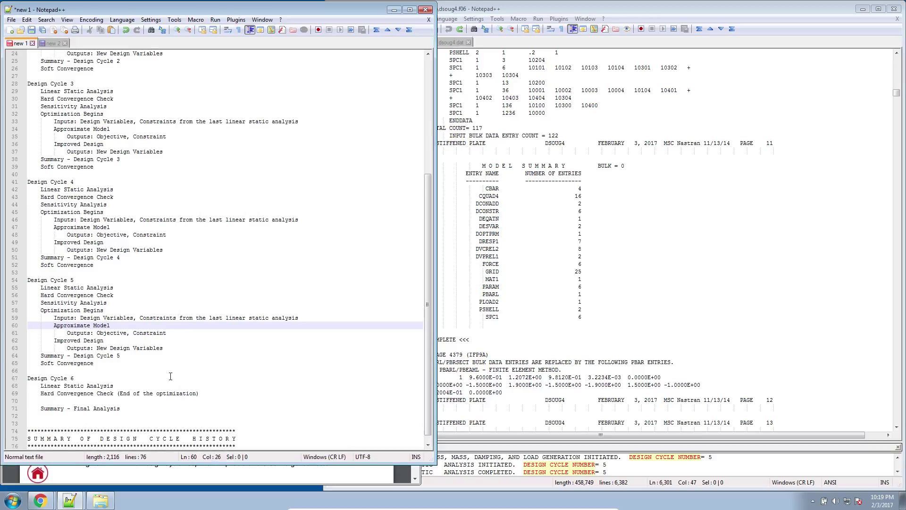
pyautogui.click(161, 372)
pyautogui.scroll(8, 161, 373)
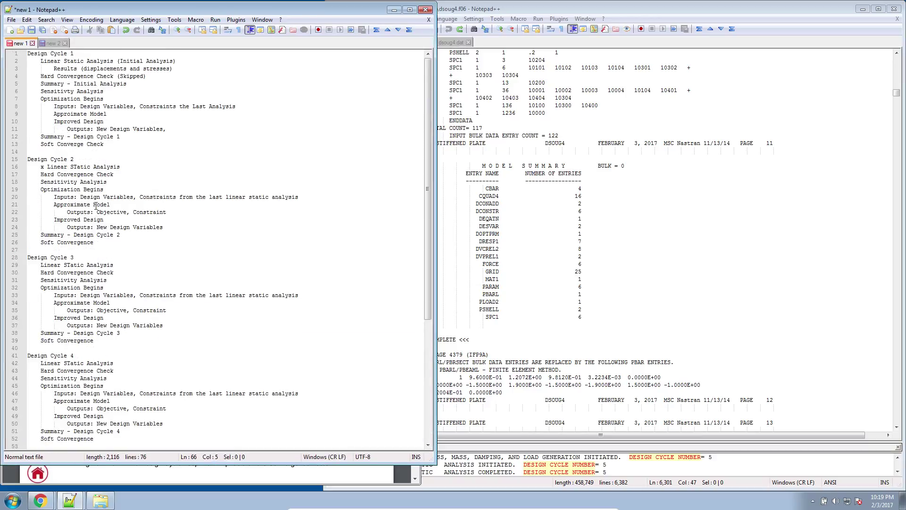
pyautogui.moveTo(117, 129); pyautogui.dragTo(117, 423)
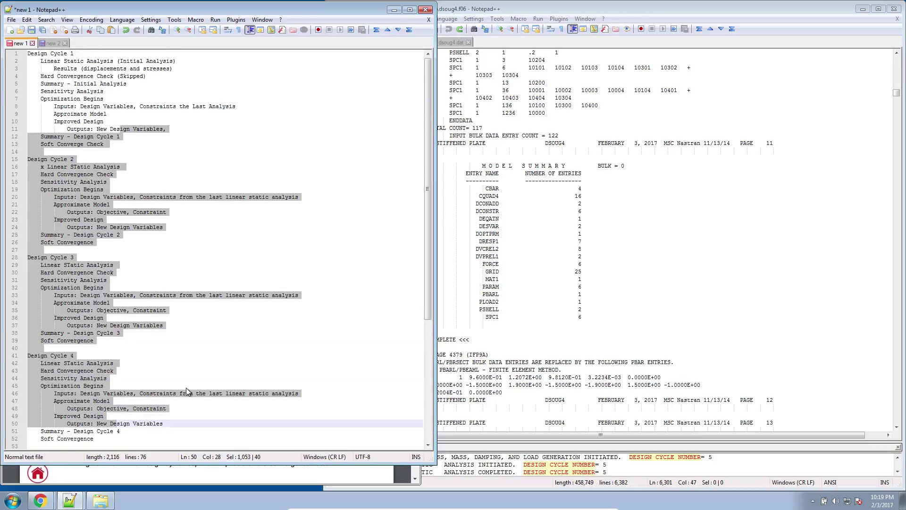
pyautogui.click(458, 310)
# Scroll dsoug4.f06 to the Summary of Design Cycle History and glance at the other untitled note.
pyautogui.scroll(-6, 499, 329)
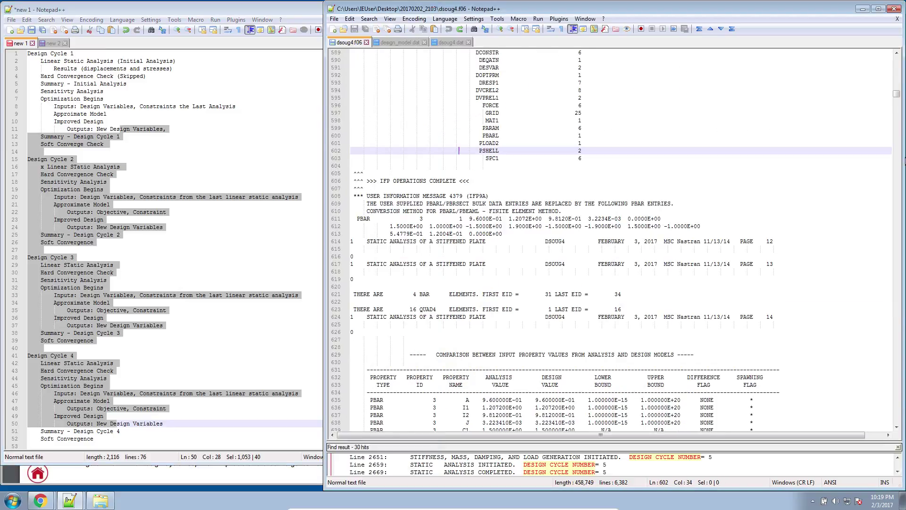
pyautogui.moveTo(896, 92); pyautogui.dragTo(863, 425)
pyautogui.scroll(10, 677, 332)
pyautogui.scroll(9, 677, 332)
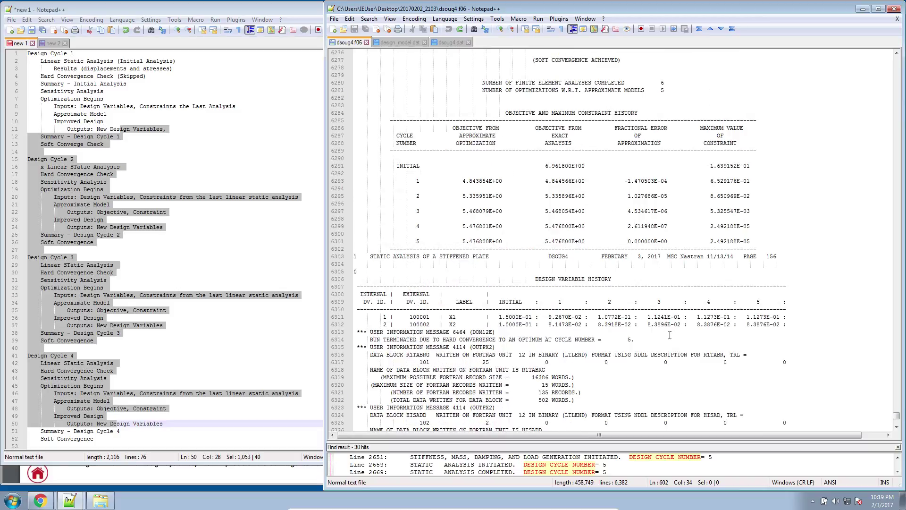
pyautogui.click(51, 43)
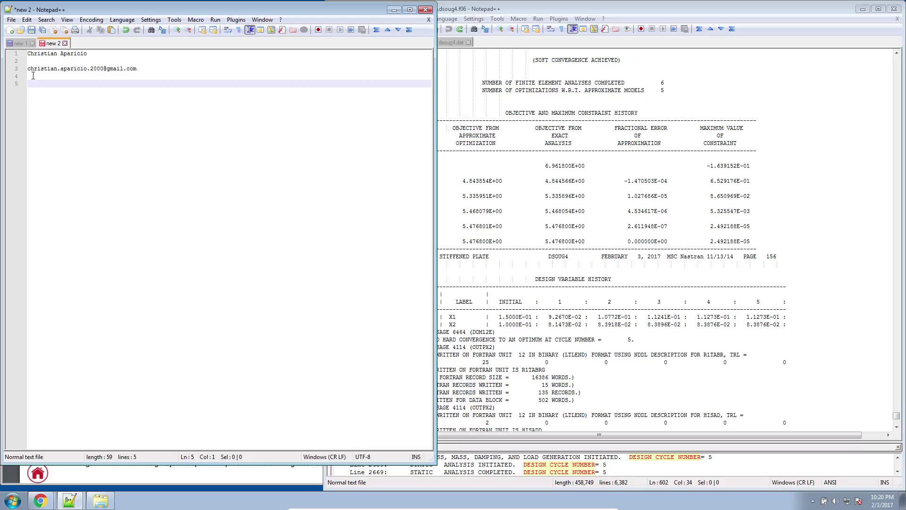
pyautogui.click(17, 44)
# Highlight the RUN TERMINATED hard-convergence message on line 6314 of dsoug4.f06.
pyautogui.click(524, 174)
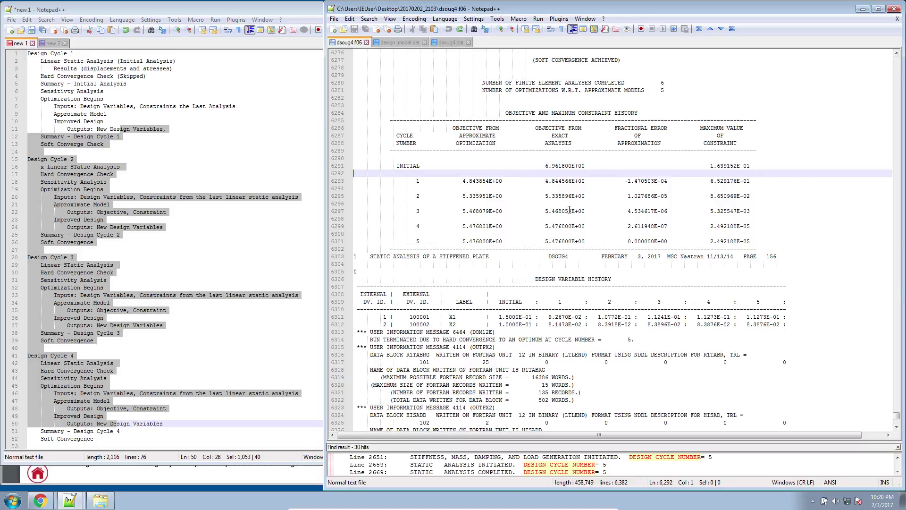
pyautogui.scroll(3, 569, 210)
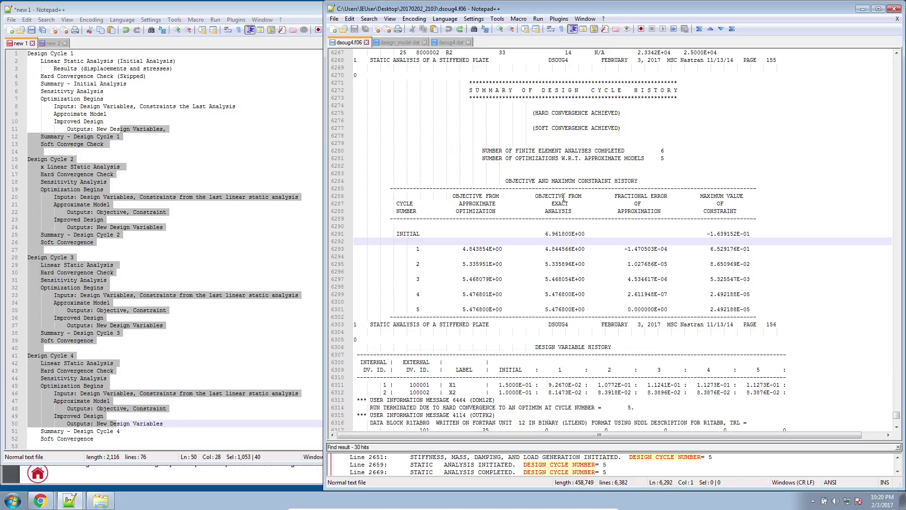
pyautogui.scroll(-3, 563, 197)
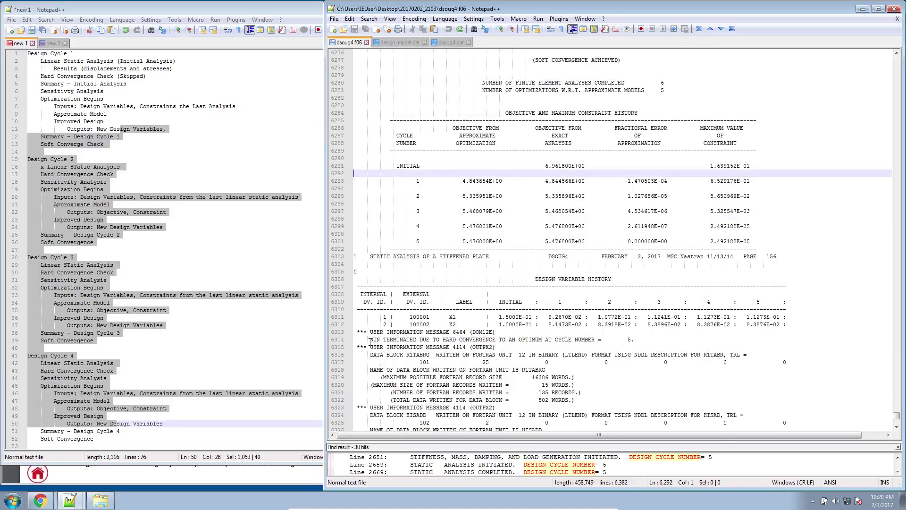
pyautogui.moveTo(371, 341); pyautogui.dragTo(635, 341)
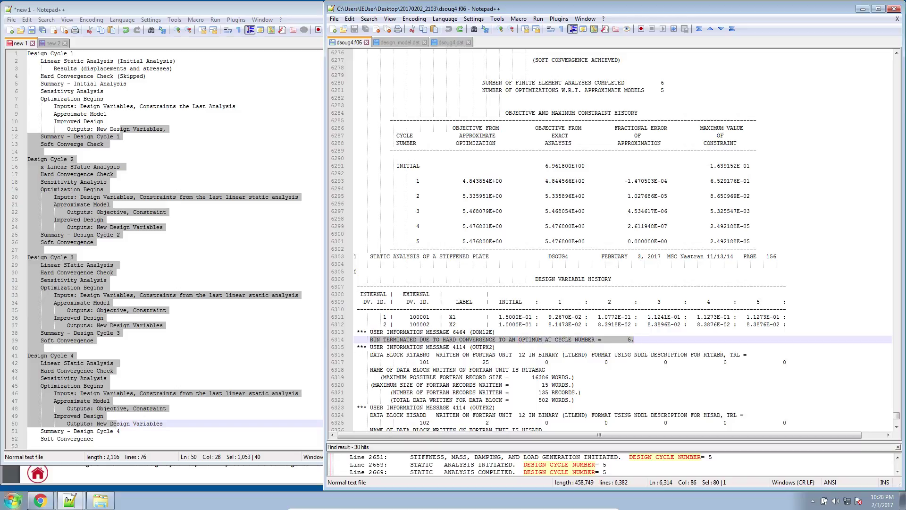
pyautogui.click(42, 502)
pyautogui.click(57, 479)
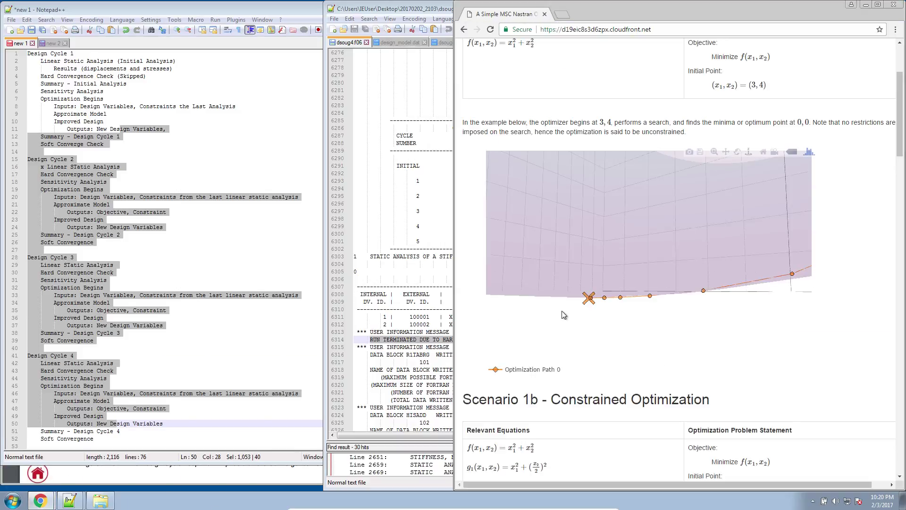
pyautogui.moveTo(590, 315); pyautogui.dragTo(712, 267)
pyautogui.moveTo(695, 238)
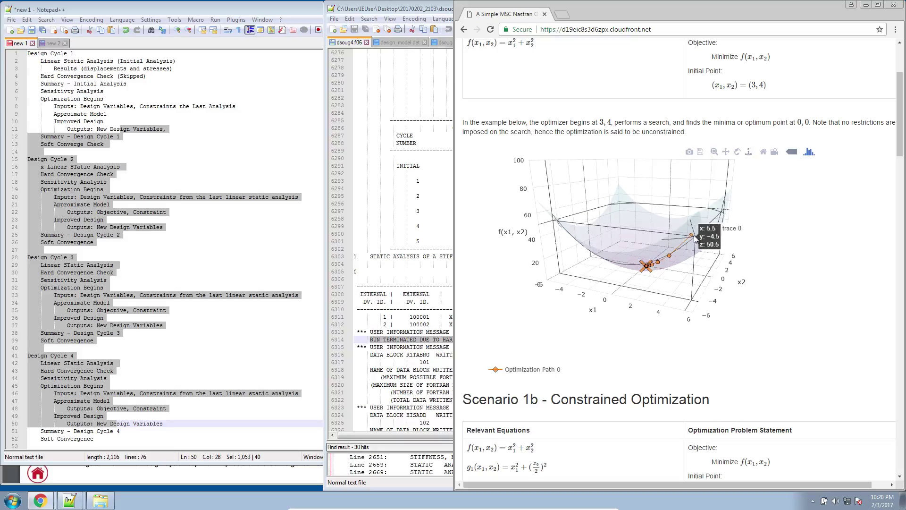
pyautogui.scroll(-3, 696, 241)
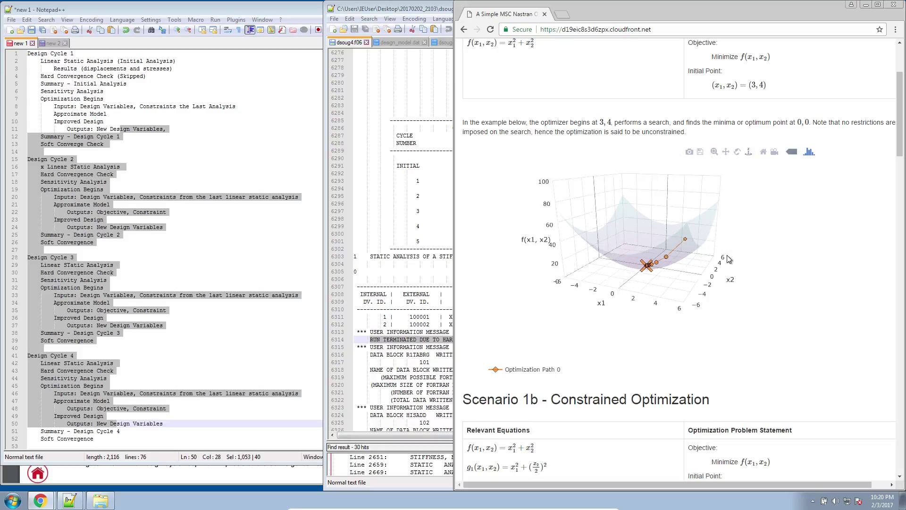
pyautogui.scroll(5, 708, 280)
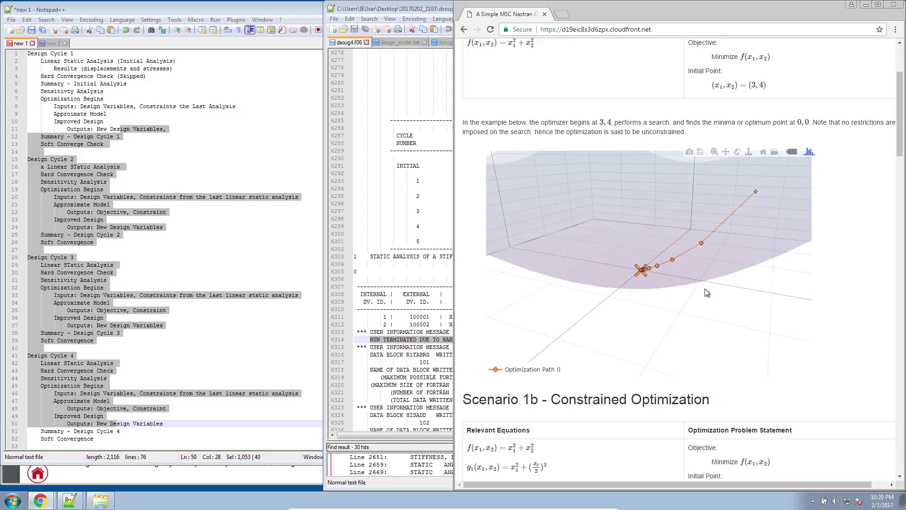
pyautogui.moveTo(701, 312); pyautogui.dragTo(683, 285)
pyautogui.moveTo(631, 278)
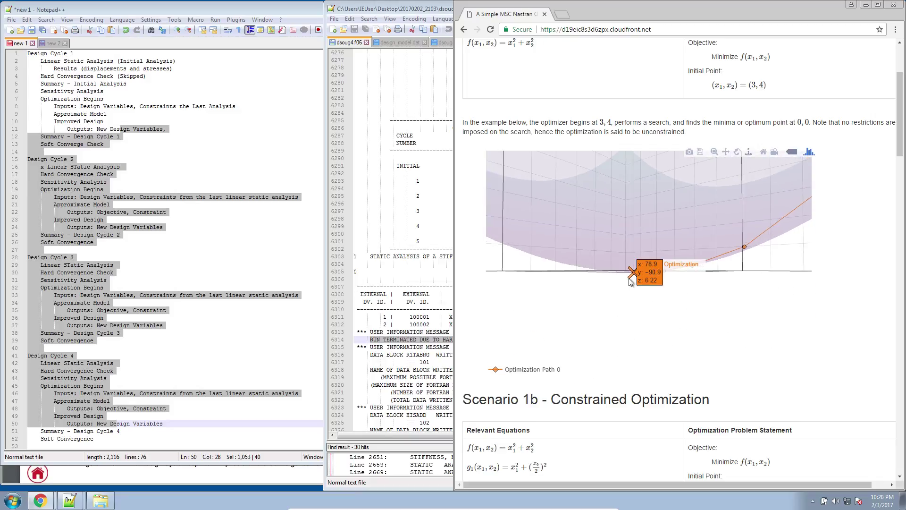
pyautogui.click(864, 6)
pyautogui.click(535, 334)
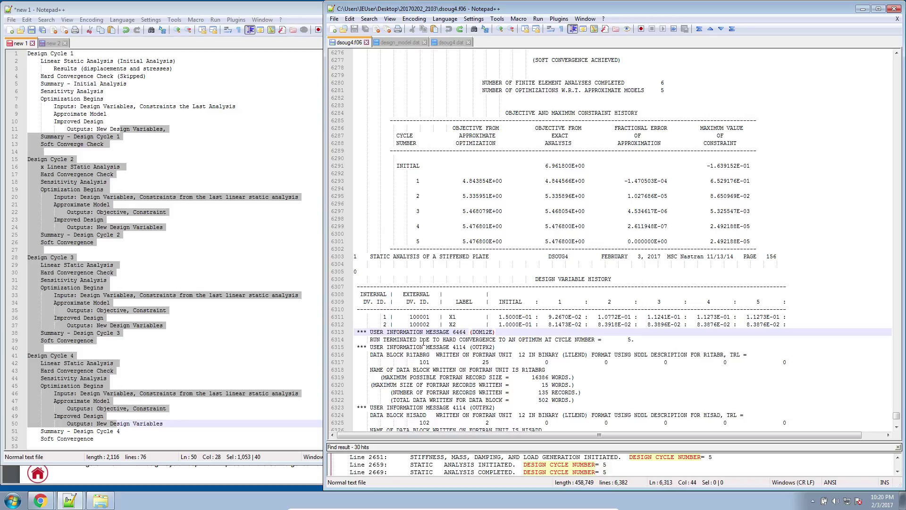
pyautogui.doubleClick(520, 340)
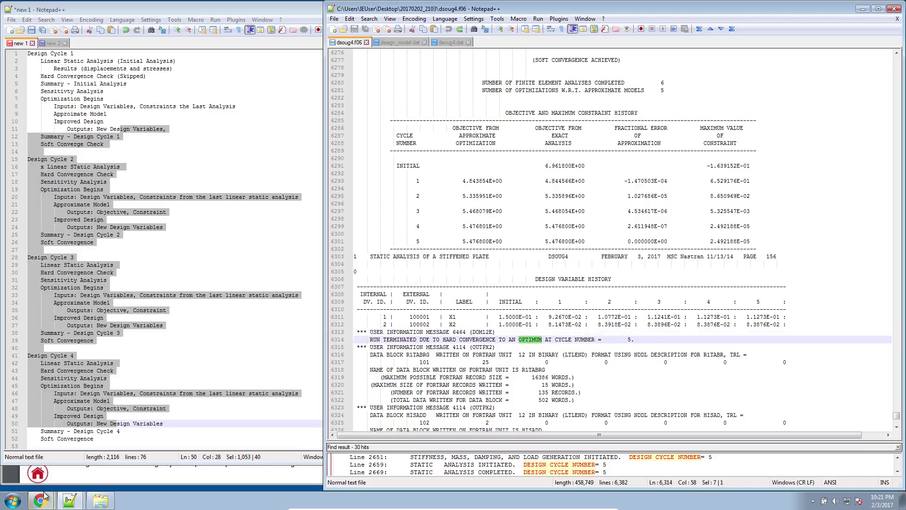
pyautogui.click(71, 482)
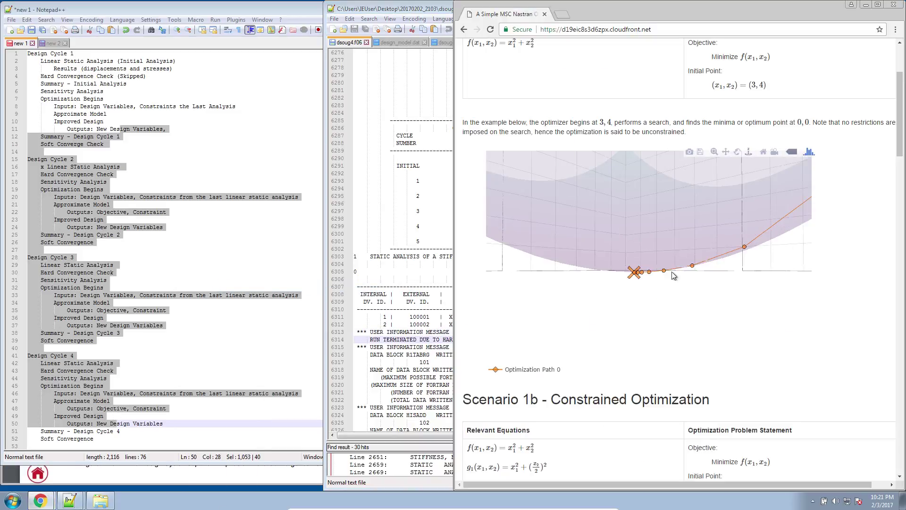
pyautogui.moveTo(635, 279)
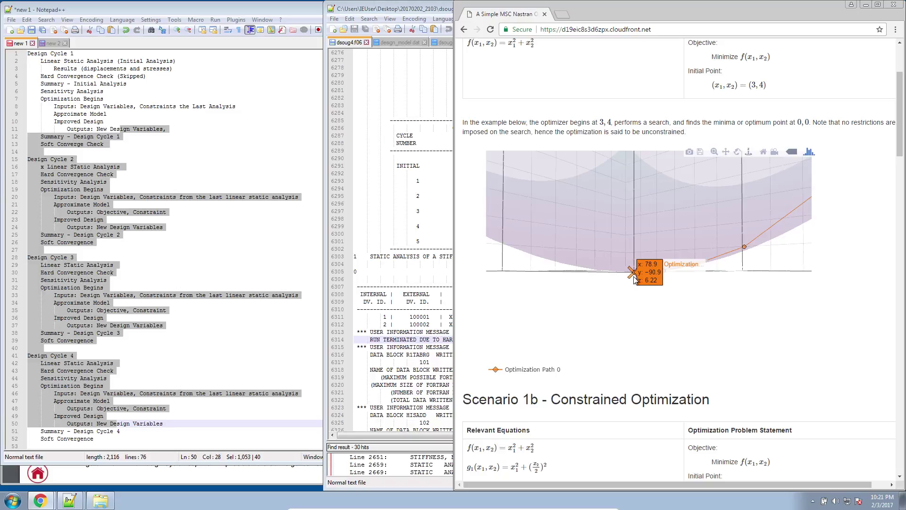
pyautogui.click(866, 7)
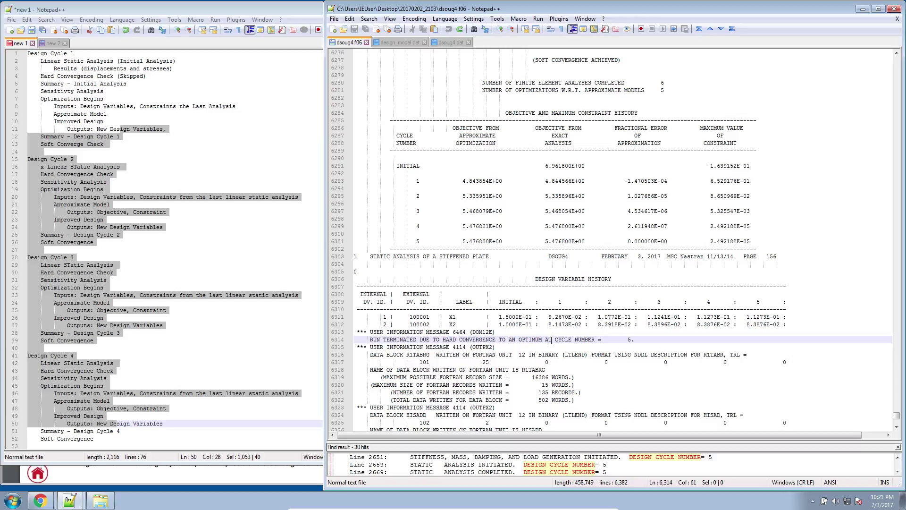
pyautogui.moveTo(546, 340); pyautogui.dragTo(632, 340)
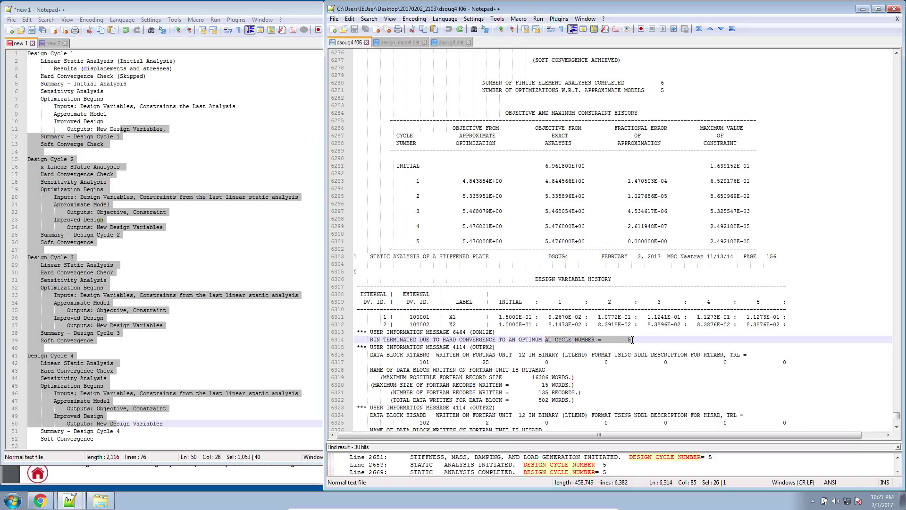
pyautogui.scroll(1, 632, 339)
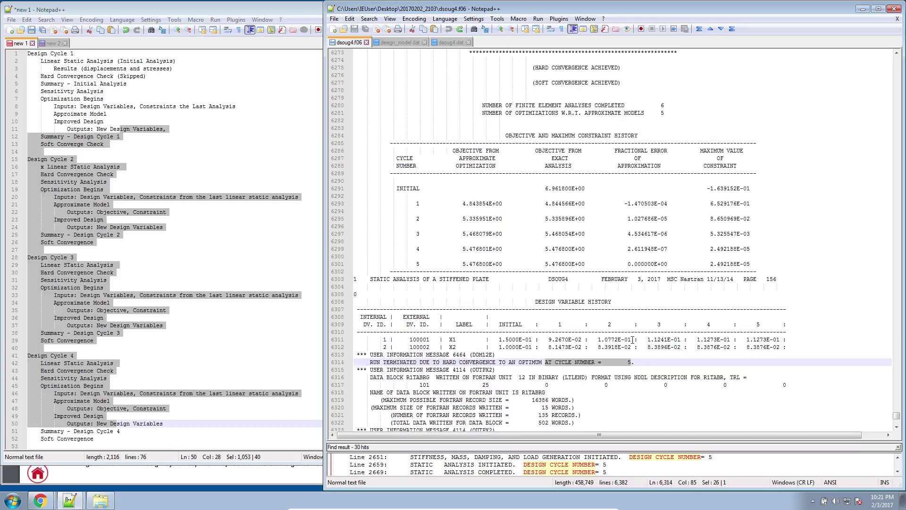
pyautogui.scroll(-1, 615, 330)
pyautogui.moveTo(536, 280); pyautogui.dragTo(613, 281)
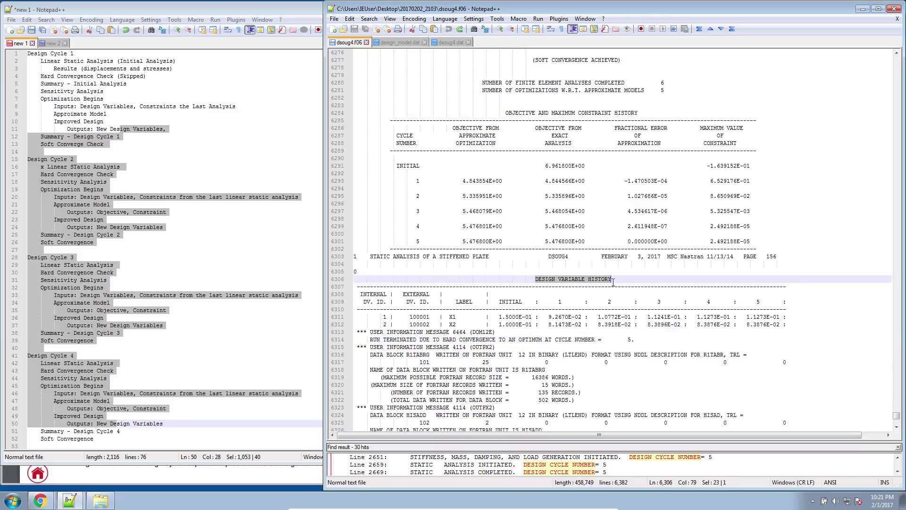
pyautogui.click(612, 295)
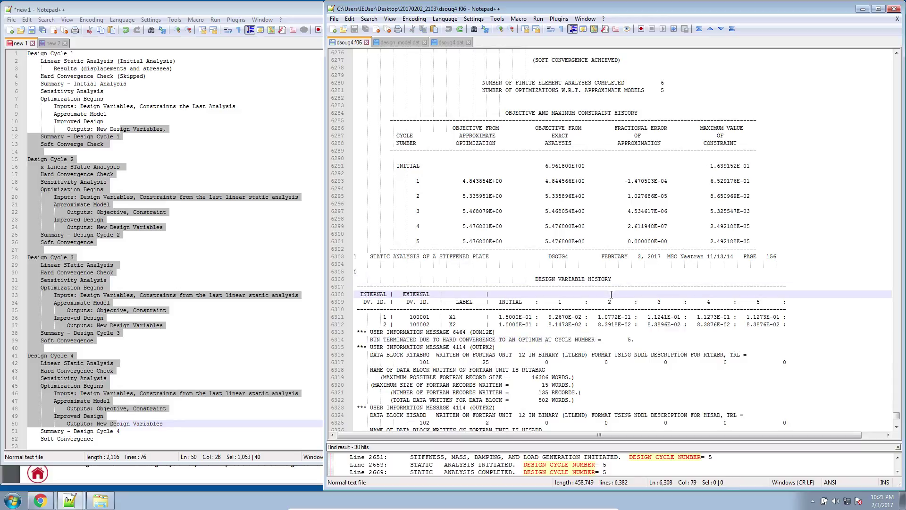
pyautogui.click(530, 314)
pyautogui.click(193, 303)
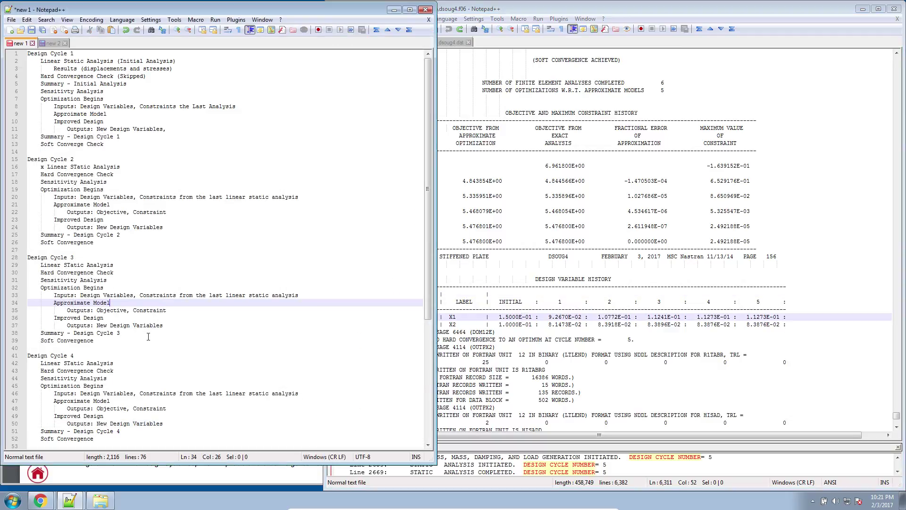
pyautogui.click(124, 167)
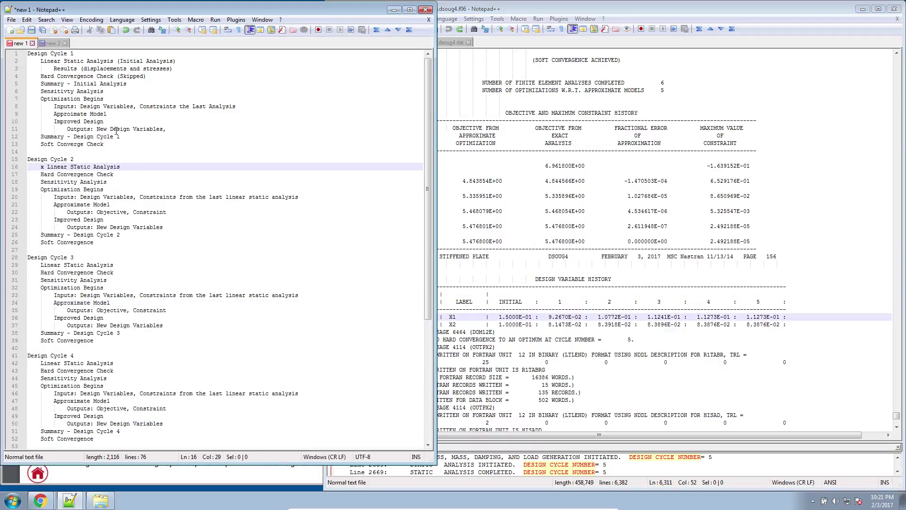
pyautogui.click(147, 147)
pyautogui.scroll(-1, 128, 185)
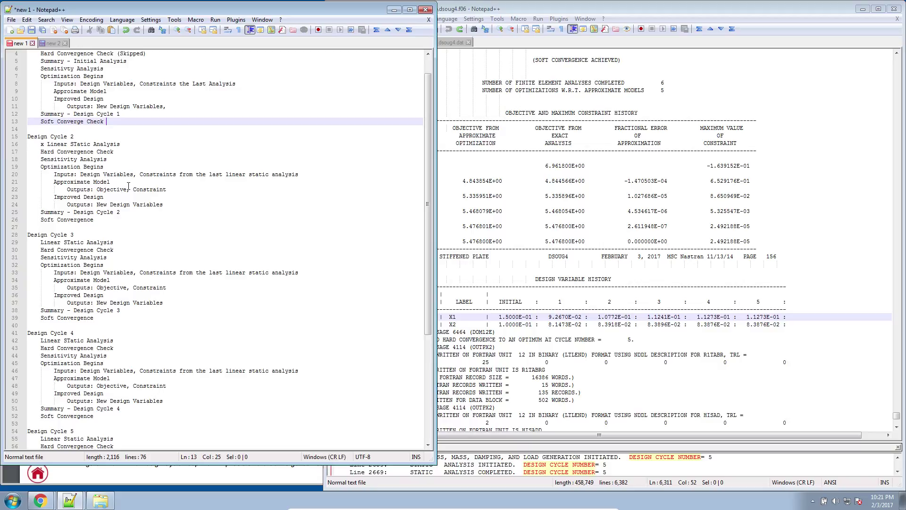
pyautogui.scroll(-7, 128, 189)
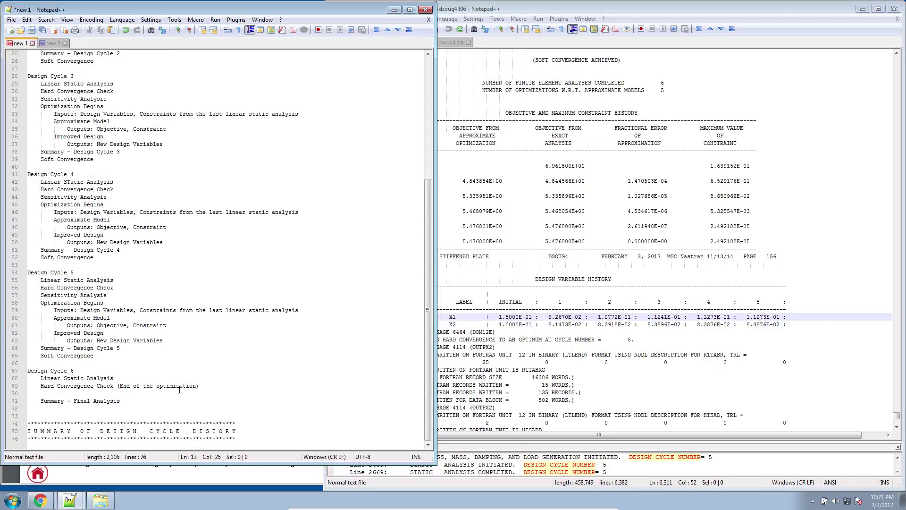
pyautogui.click(217, 476)
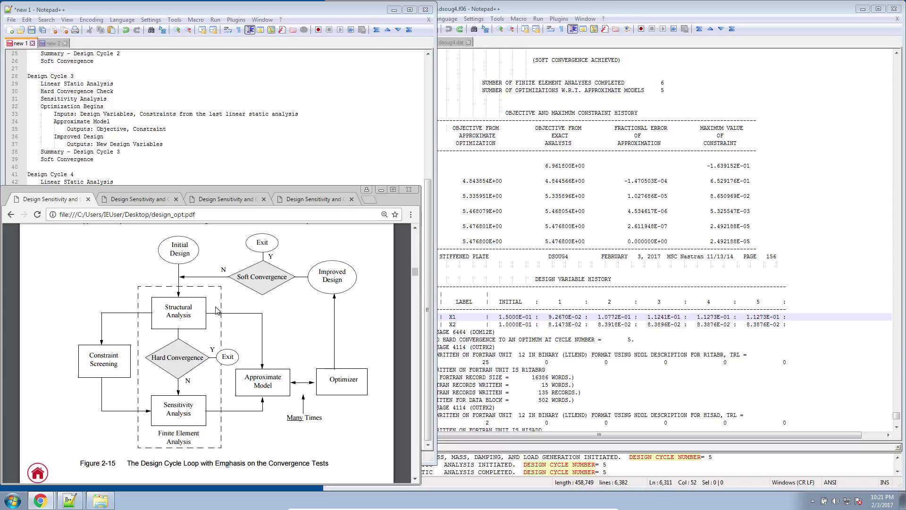
pyautogui.click(208, 174)
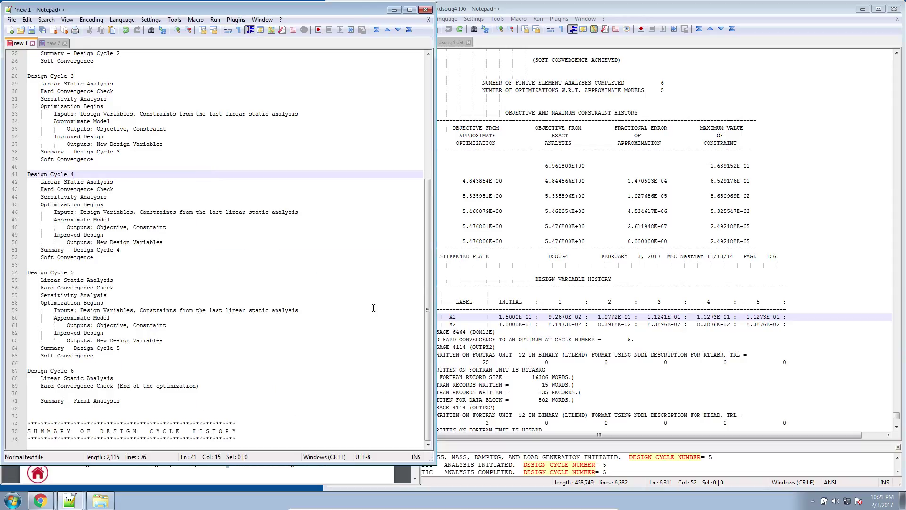
pyautogui.click(491, 309)
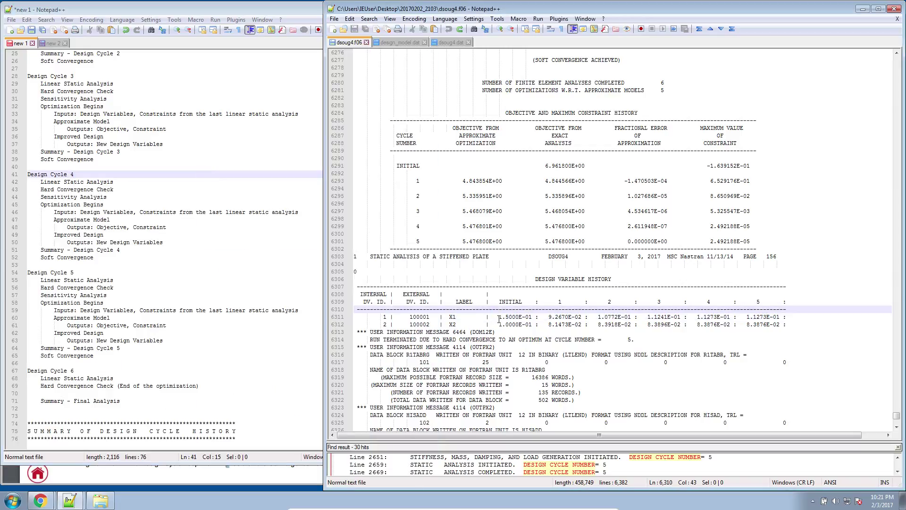
pyautogui.click(152, 219)
pyautogui.scroll(8, 151, 218)
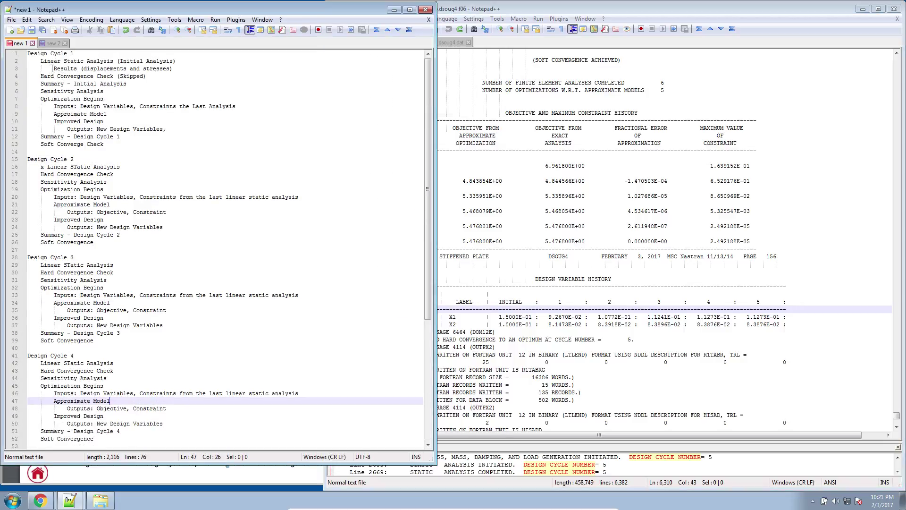
pyautogui.click(28, 55)
# Add an 'Initial Design Variables' heading above Design Cycle 1 in the notes.
pyautogui.press('Return')
pyautogui.press('Return')
pyautogui.press('Return')
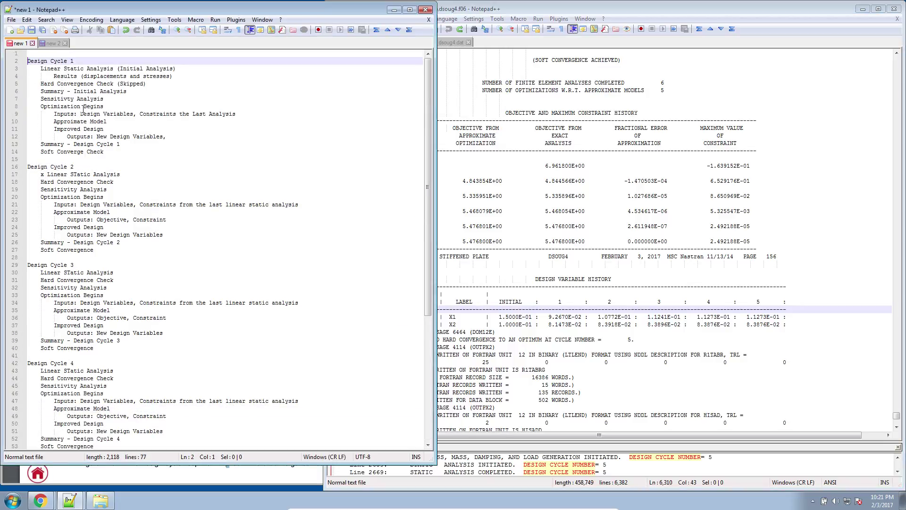
pyautogui.press('Up')
pyautogui.press('Up')
pyautogui.press('Up')
pyautogui.write('In')
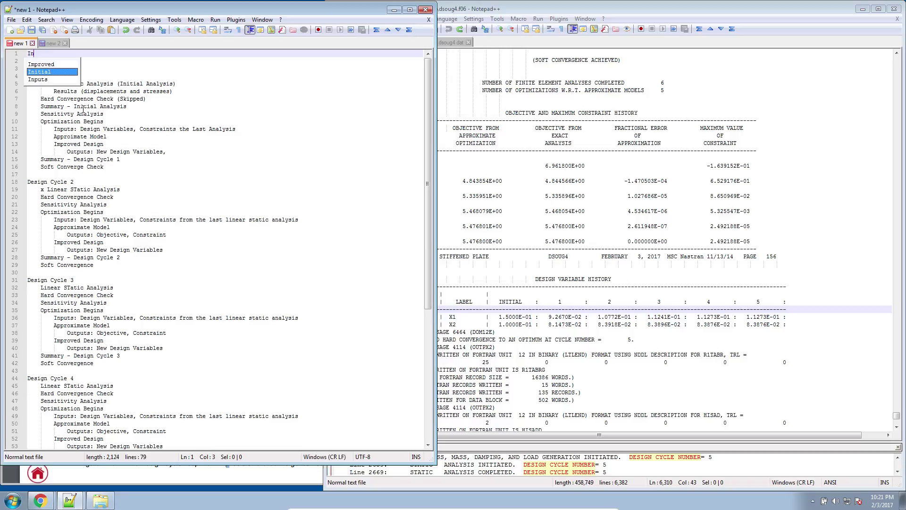
pyautogui.write('itial Design ')
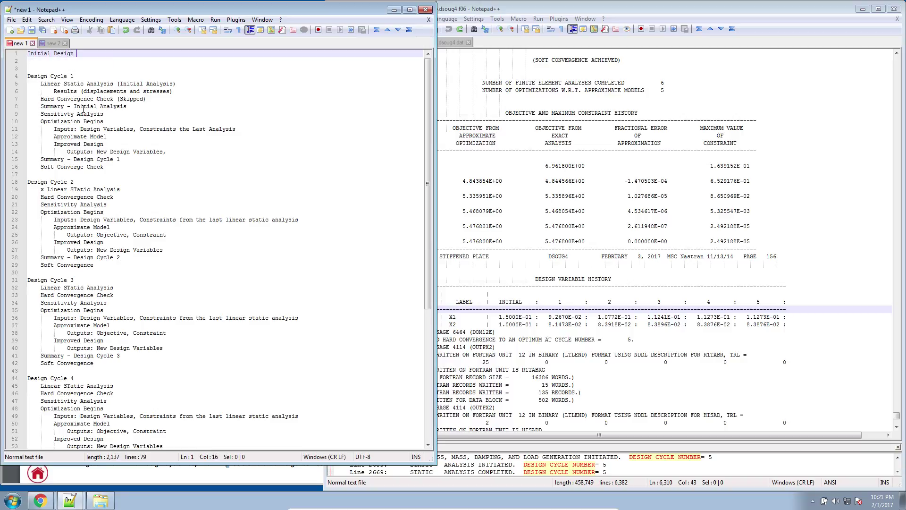
pyautogui.write('Variables')
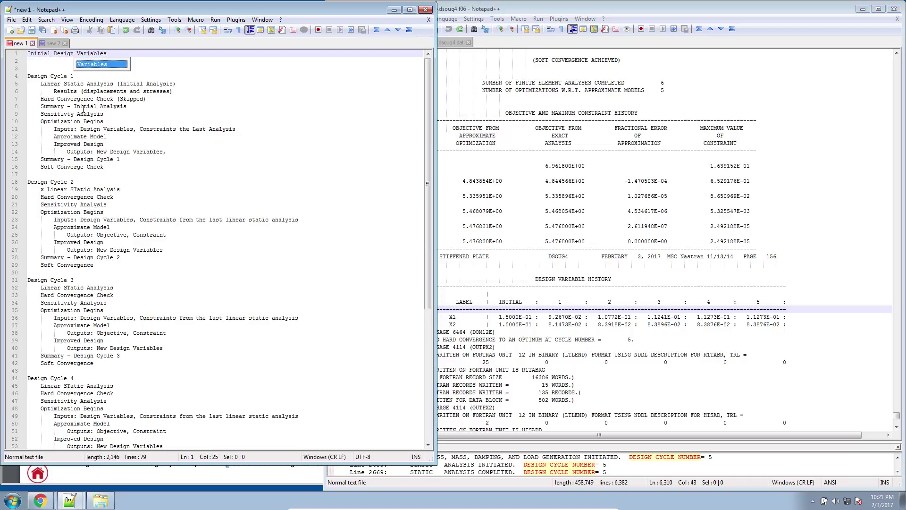
pyautogui.click(266, 183)
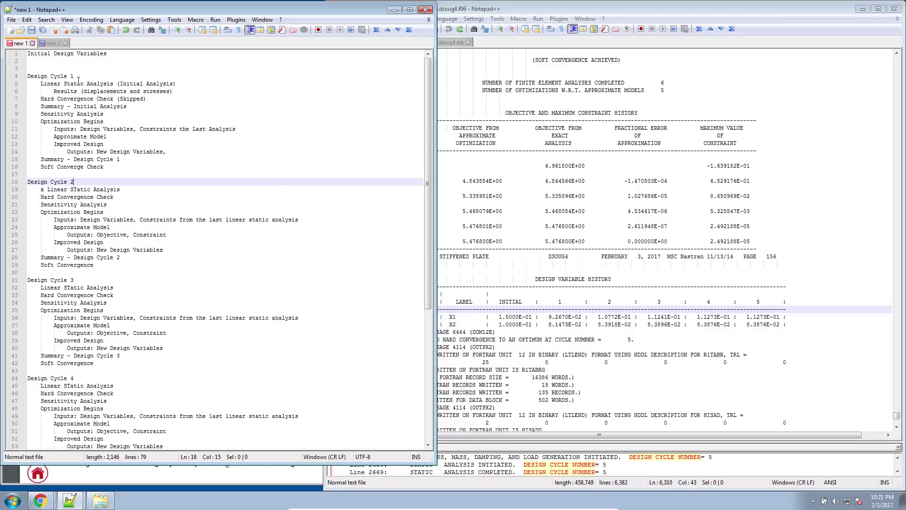
# Select the Design Cycle 1 heading and its Improved Design line.
pyautogui.moveTo(77, 76); pyautogui.dragTo(28, 76)
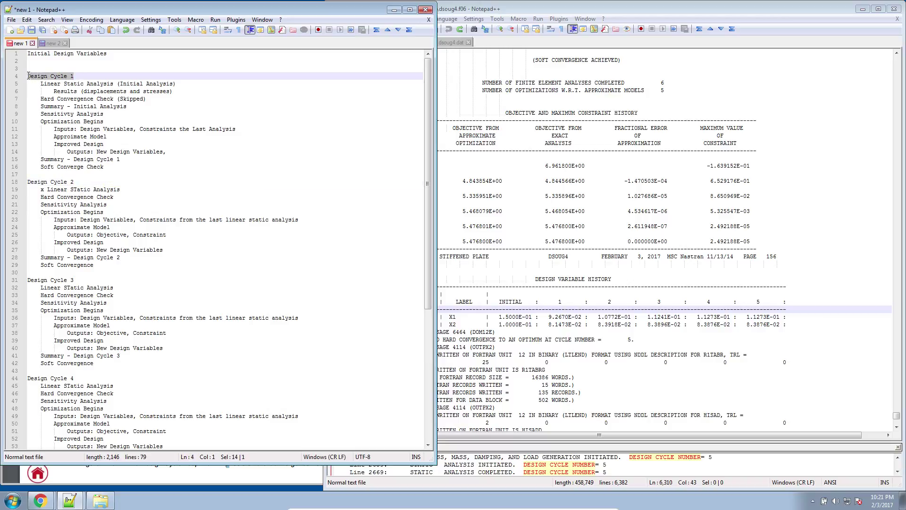
pyautogui.click(70, 76)
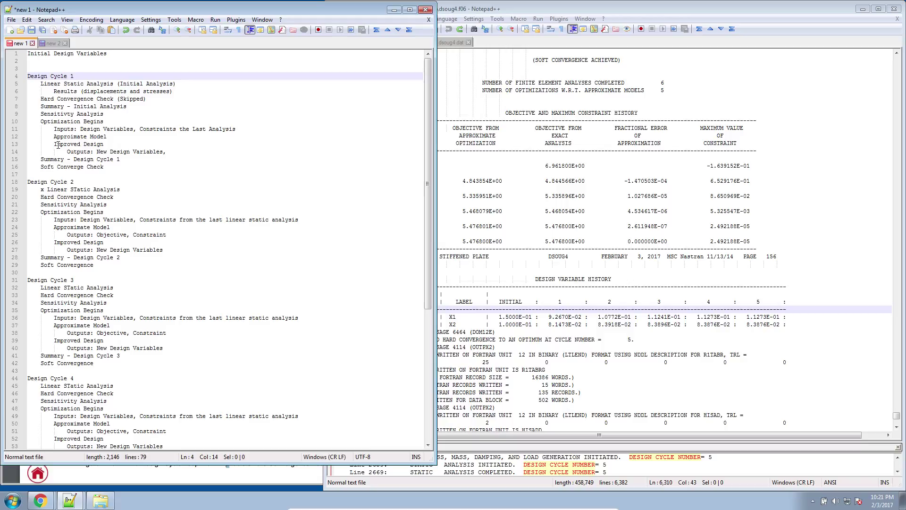
pyautogui.moveTo(53, 144); pyautogui.dragTo(164, 151)
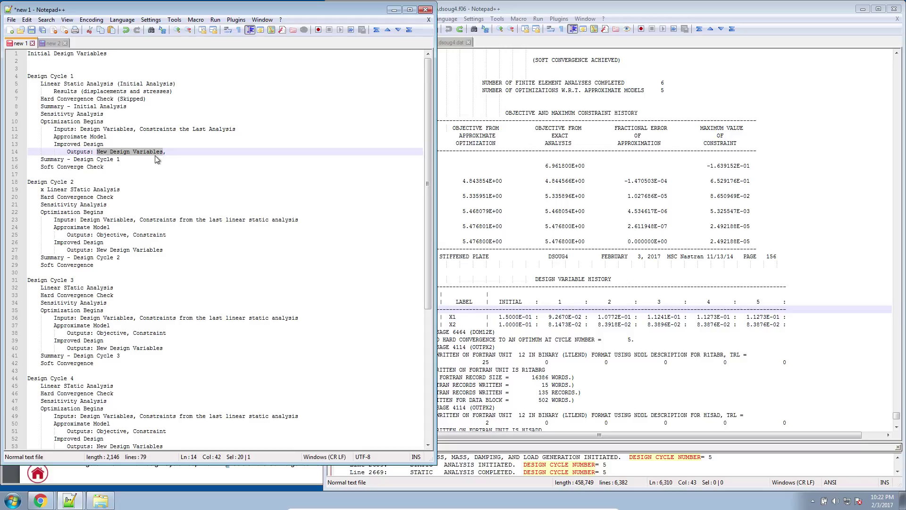
pyautogui.click(550, 317)
# Column-select cycle 1's X1/X2 values 9.2670E-02 and 8.1473E-02, then select the matching Improved Design lines.
pyautogui.click(547, 315)
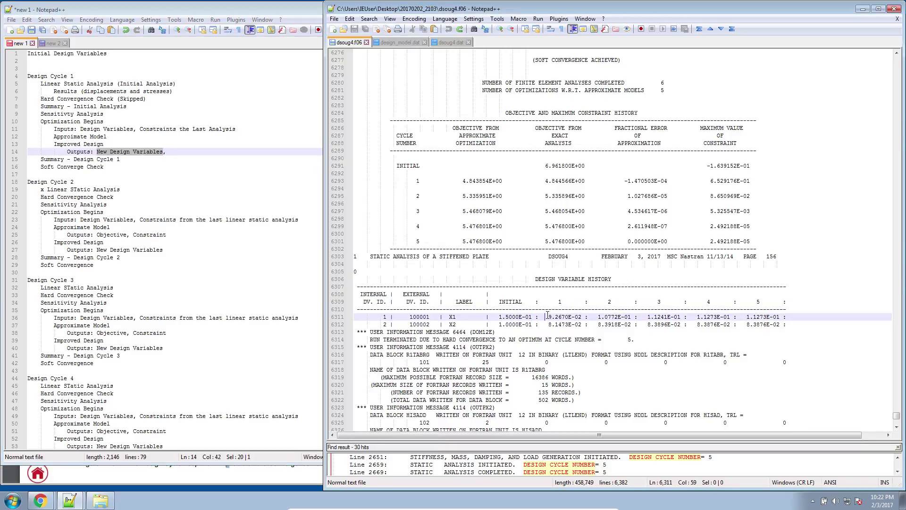
pyautogui.moveTo(547, 315); pyautogui.dragTo(585, 328)
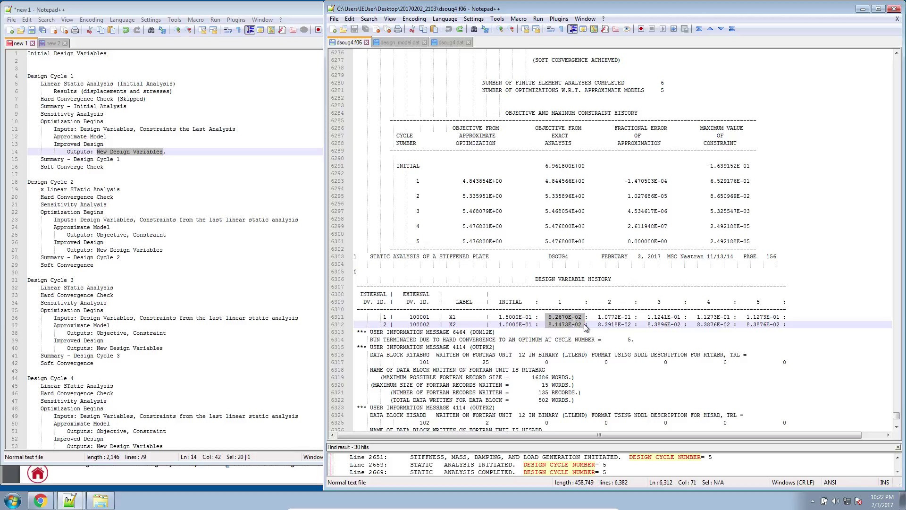
pyautogui.click(140, 171)
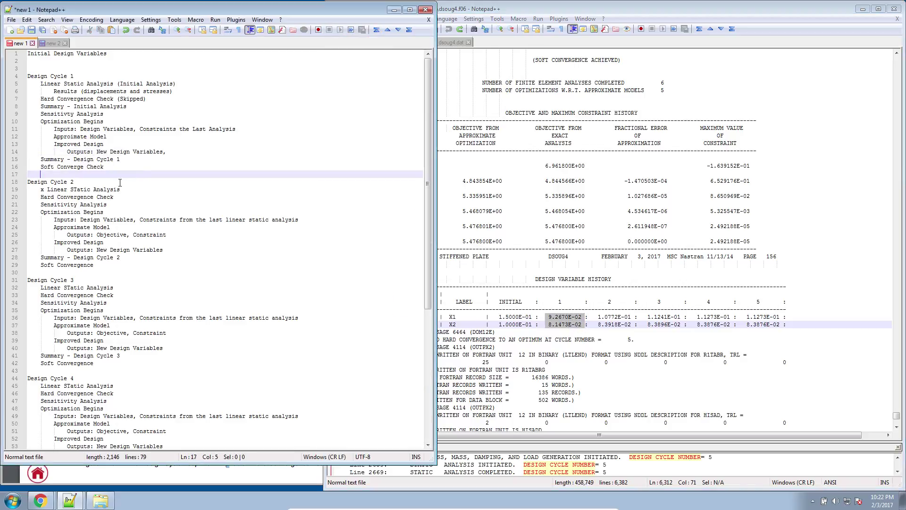
pyautogui.click(75, 180)
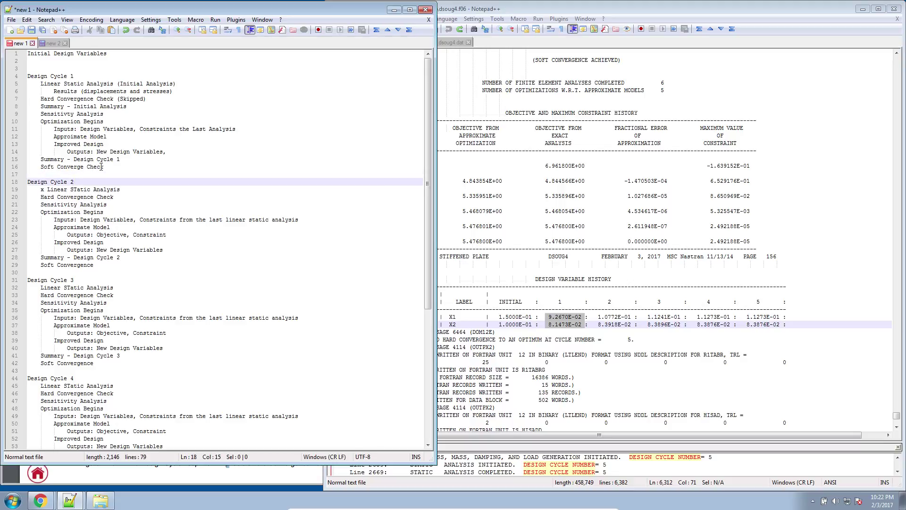
pyautogui.moveTo(120, 159); pyautogui.dragTo(41, 144)
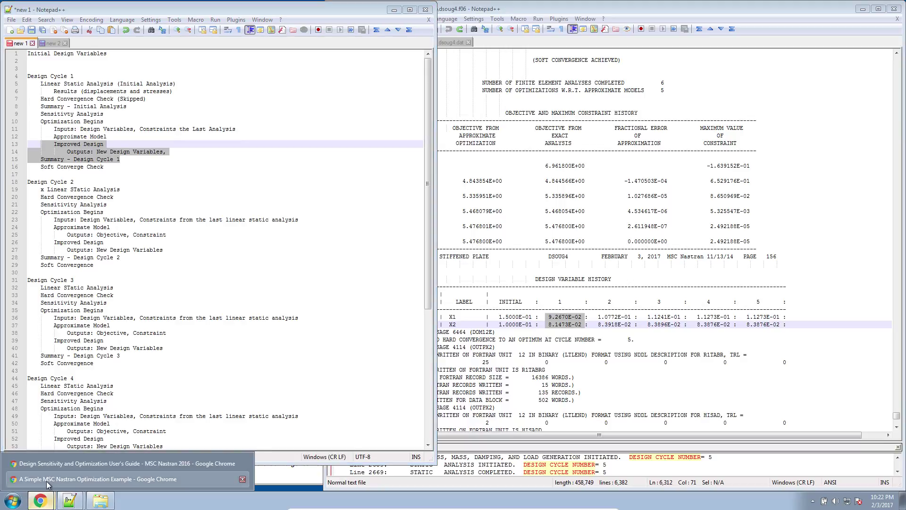
# Rotate the 3-D optimization path plot in Chrome to several angles, then minimize the browser.
pyautogui.click(40, 500)
pyautogui.moveTo(765, 217); pyautogui.dragTo(718, 251)
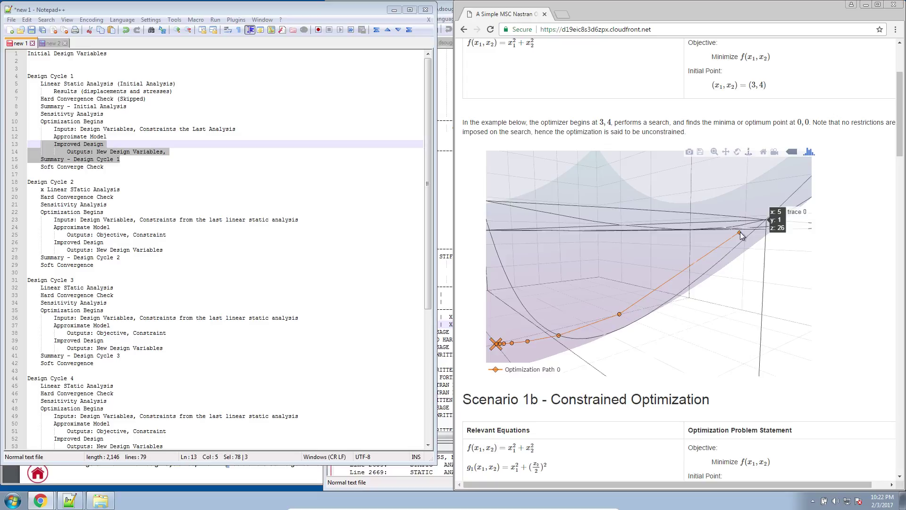
pyautogui.moveTo(740, 230); pyautogui.dragTo(621, 317)
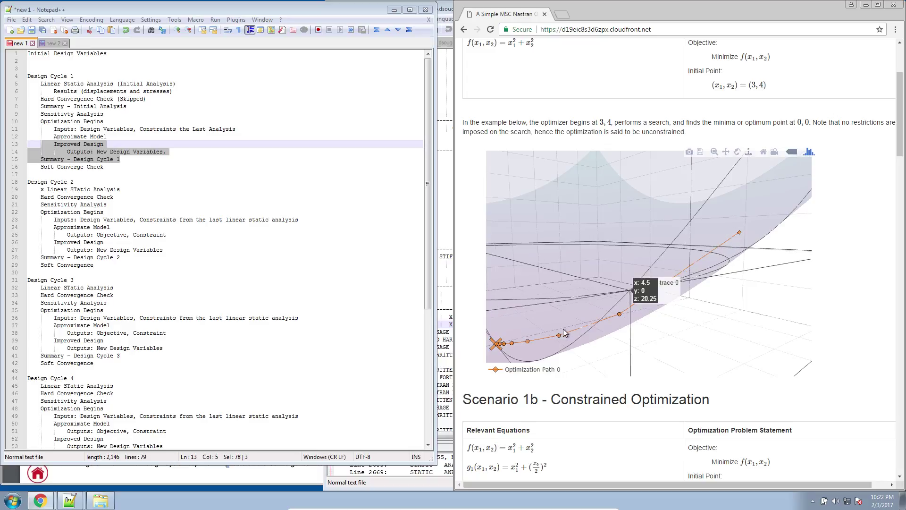
pyautogui.moveTo(563, 328); pyautogui.dragTo(560, 334)
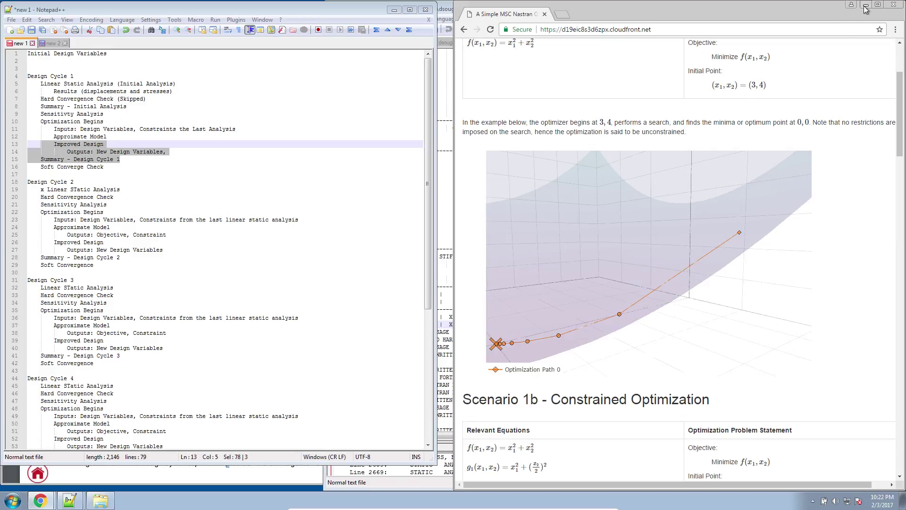
pyautogui.click(865, 7)
pyautogui.click(571, 325)
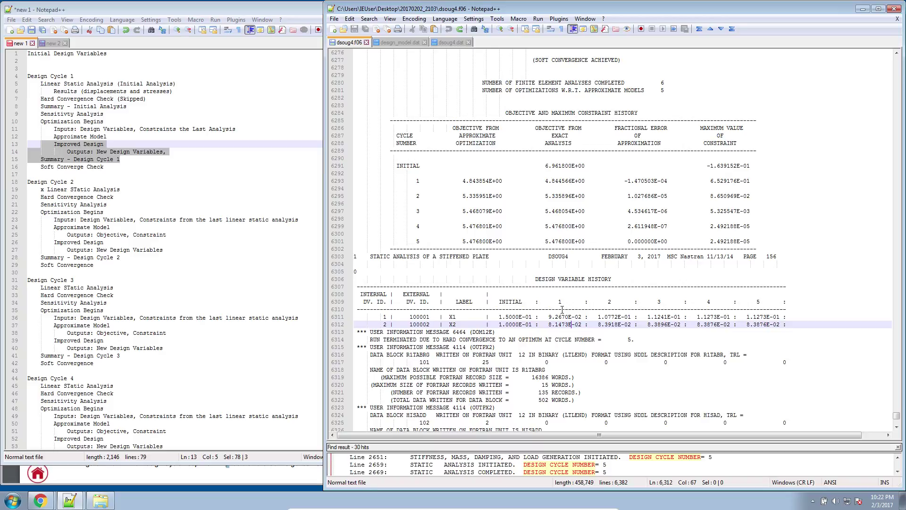
pyautogui.click(548, 317)
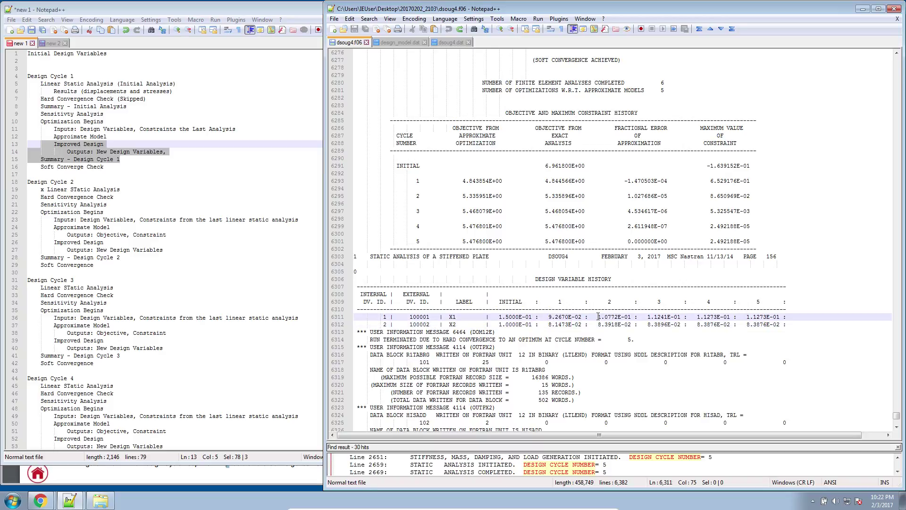
pyautogui.keyDown('alt'); pyautogui.moveTo(599, 317); pyautogui.dragTo(631, 326); pyautogui.keyUp('alt')
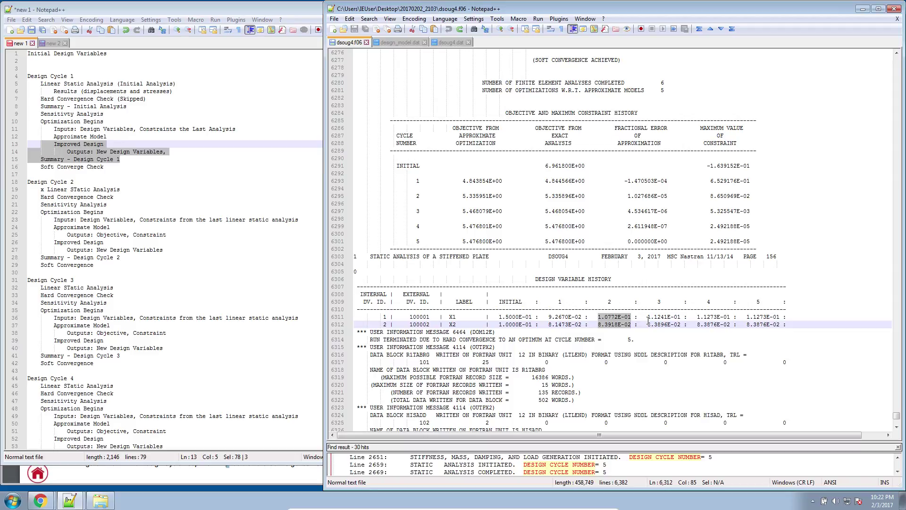
pyautogui.click(648, 317)
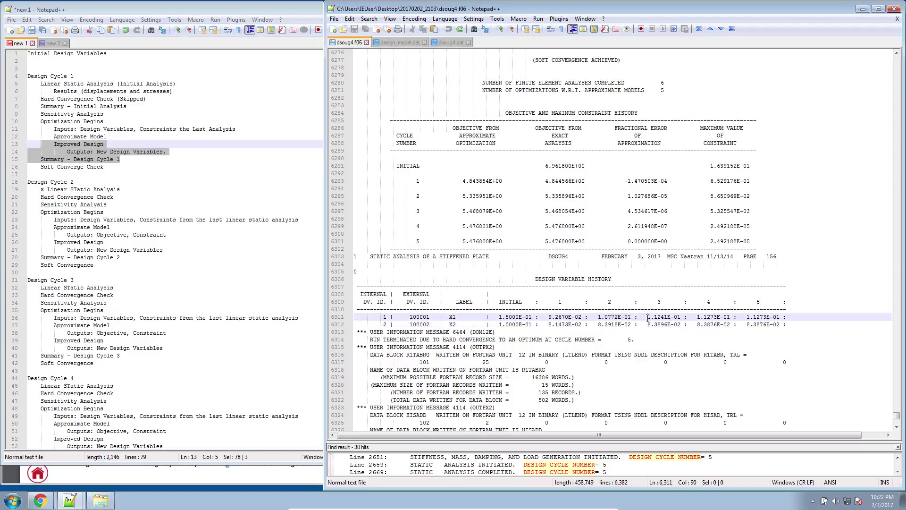
pyautogui.click(746, 317)
pyautogui.keyDown('alt'); pyautogui.moveTo(746, 319); pyautogui.dragTo(780, 327); pyautogui.keyUp('alt')
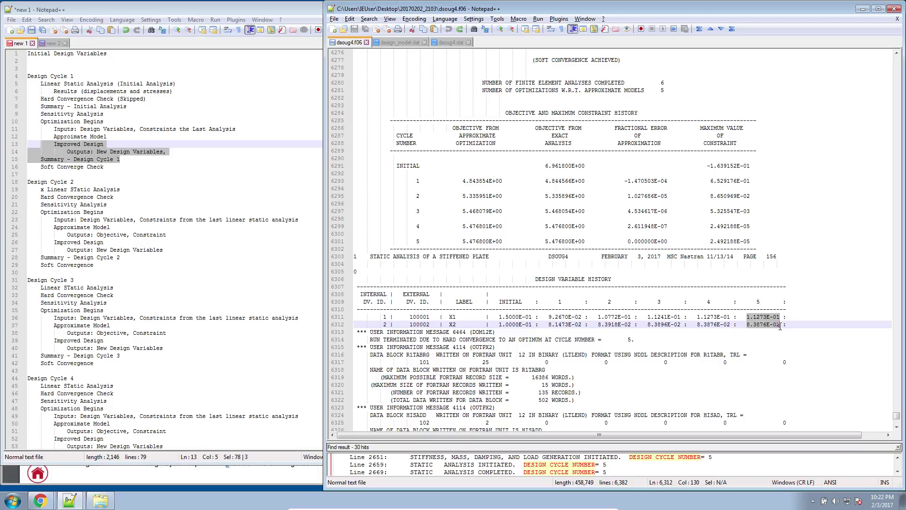
pyautogui.click(757, 303)
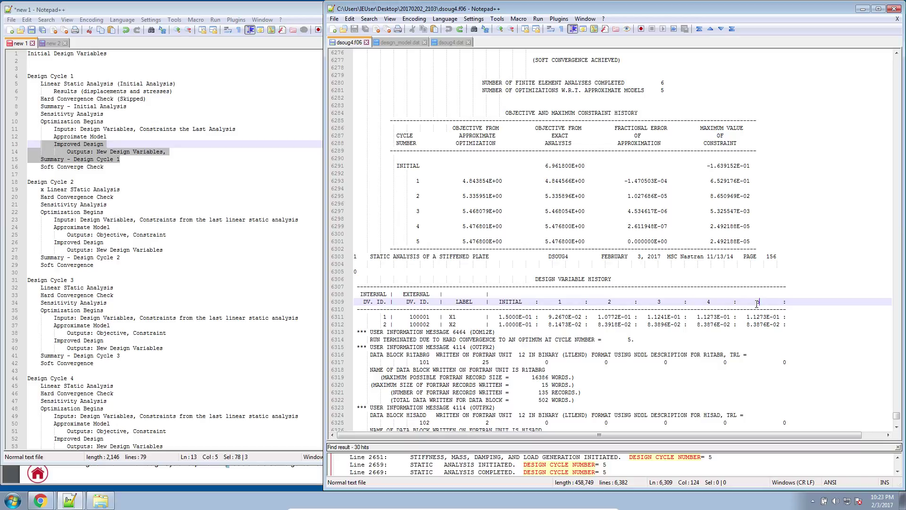
pyautogui.click(245, 340)
pyautogui.scroll(-8, 245, 341)
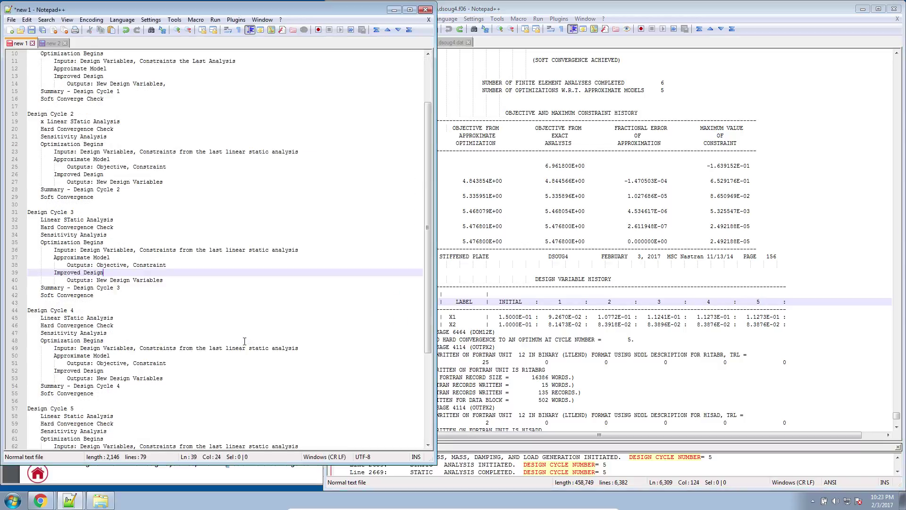
pyautogui.scroll(-1, 244, 341)
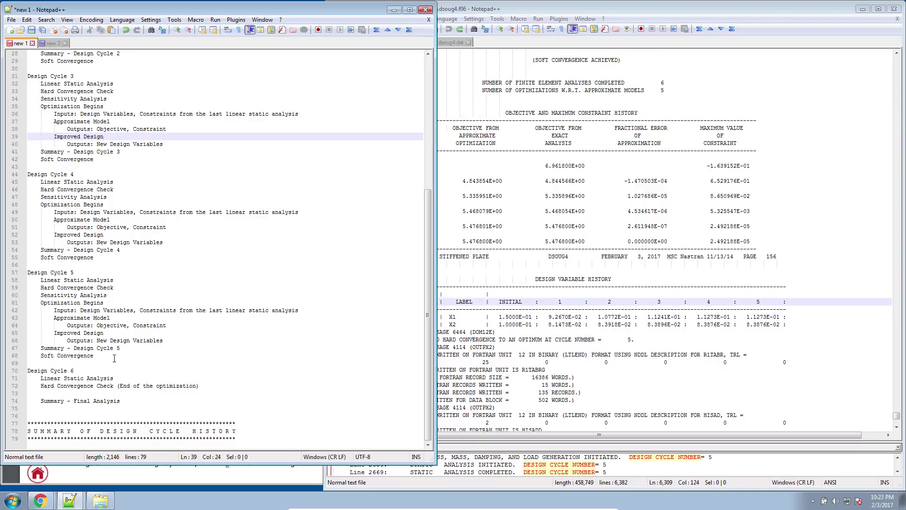
pyautogui.click(524, 196)
pyautogui.scroll(2, 521, 224)
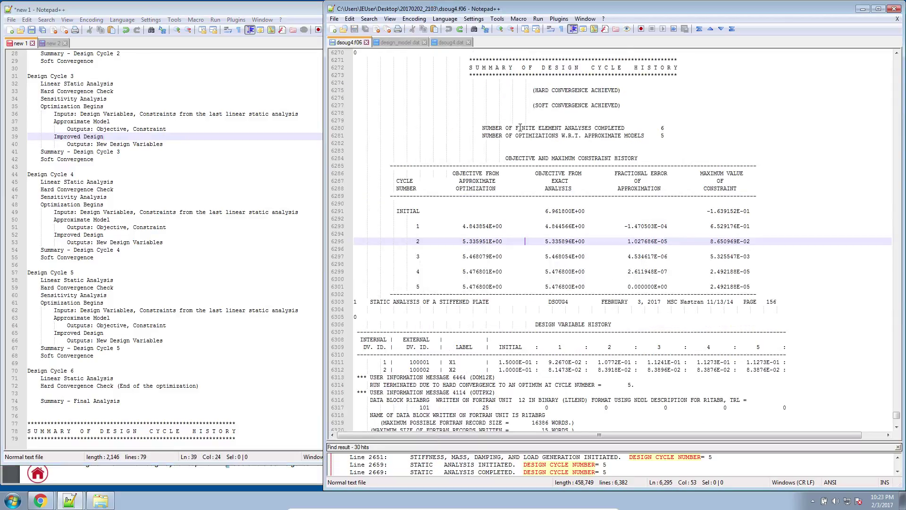
pyautogui.moveTo(496, 158); pyautogui.dragTo(756, 287)
pyautogui.click(655, 256)
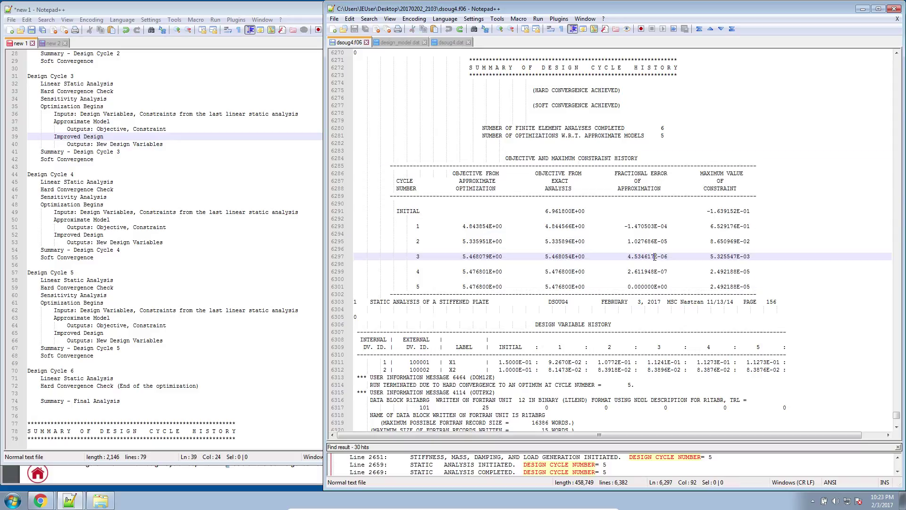
pyautogui.click(396, 211)
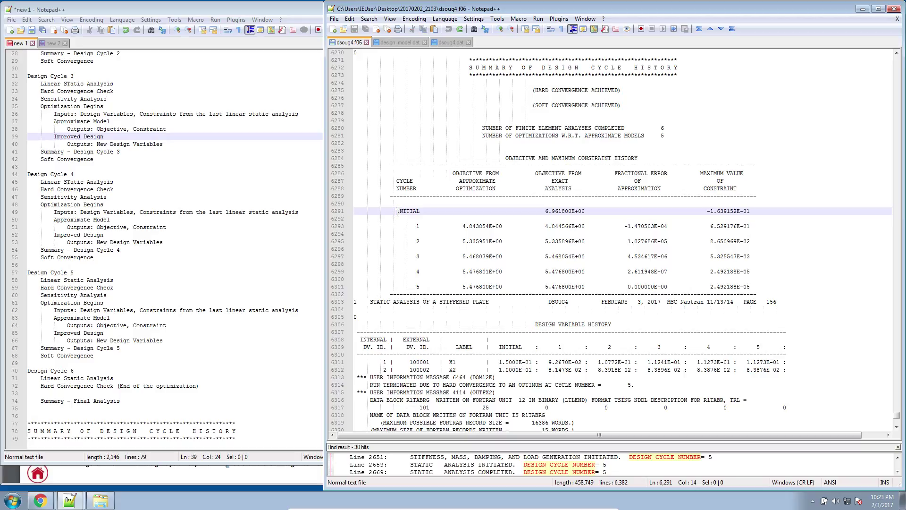
pyautogui.click(542, 211)
pyautogui.moveTo(546, 211); pyautogui.dragTo(586, 212)
pyautogui.click(257, 174)
pyautogui.scroll(9, 264, 188)
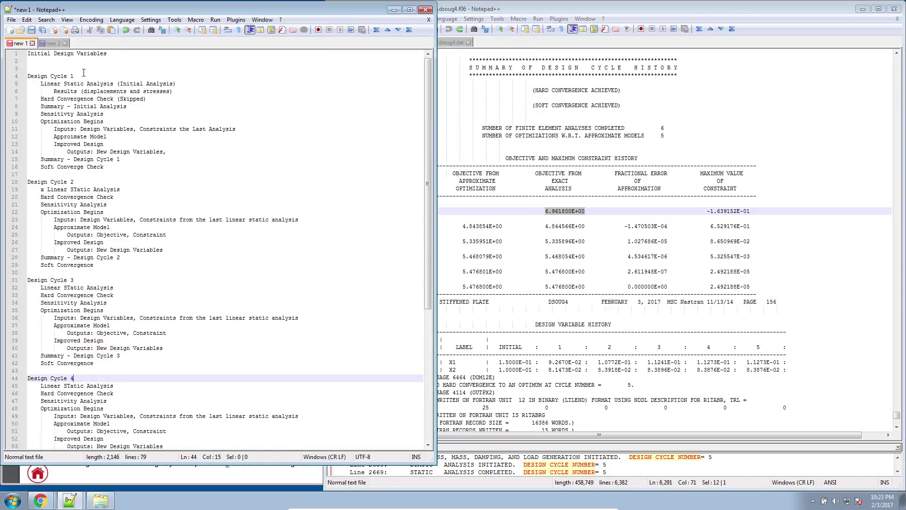
# Select the Linear Static Analysis (Initial Analysis) line in the notes.
pyautogui.moveTo(84, 72); pyautogui.dragTo(33, 71)
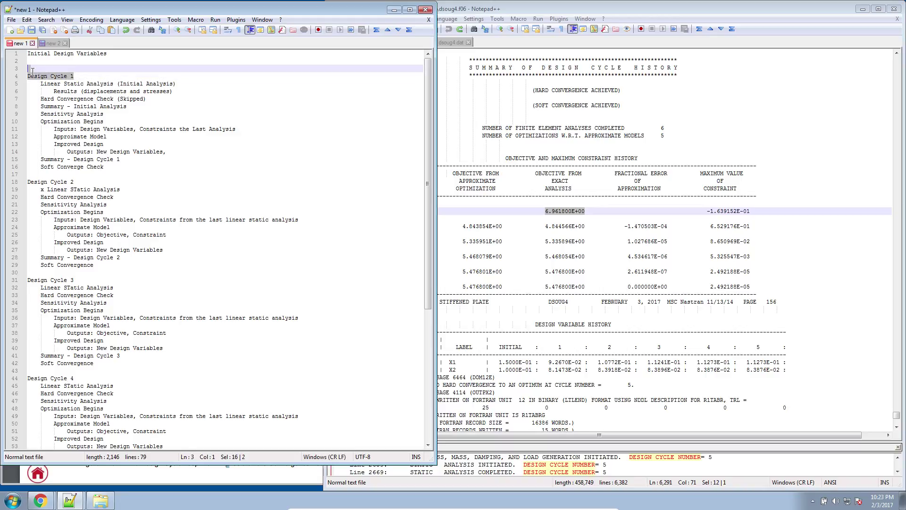
pyautogui.click(31, 76)
pyautogui.click(40, 84)
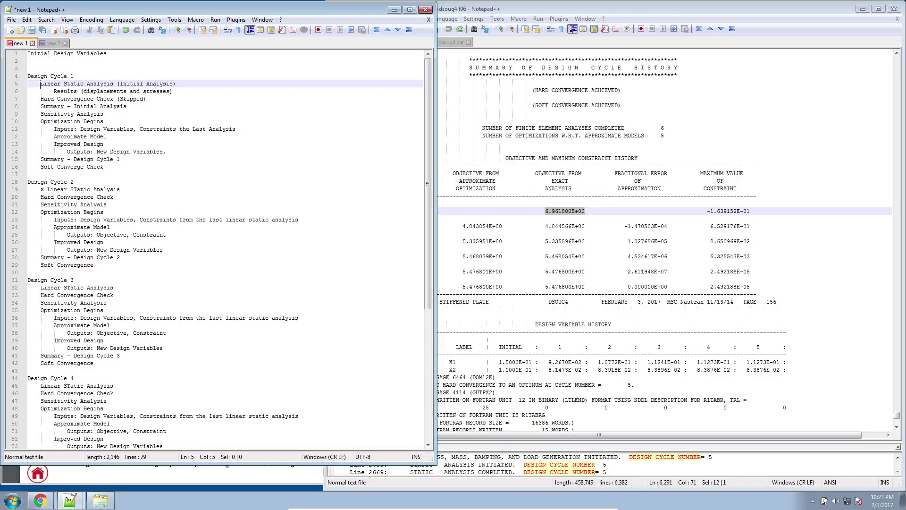
pyautogui.keyDown('shift'); pyautogui.click(76, 86); pyautogui.keyUp('shift')
pyautogui.moveTo(76, 86); pyautogui.dragTo(186, 86)
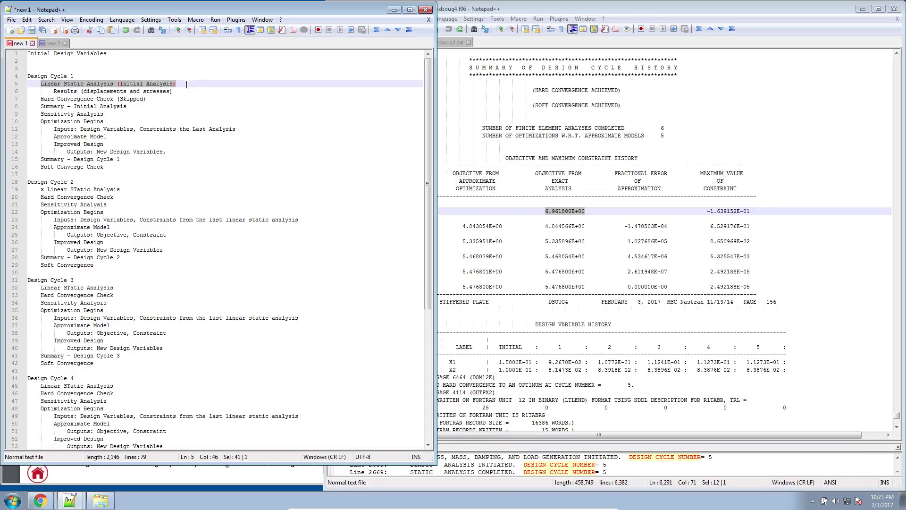
# Highlight initial objective 6.961800E+00 and initial maximum constraint -1.639152E-01 in the history.
pyautogui.click(561, 213)
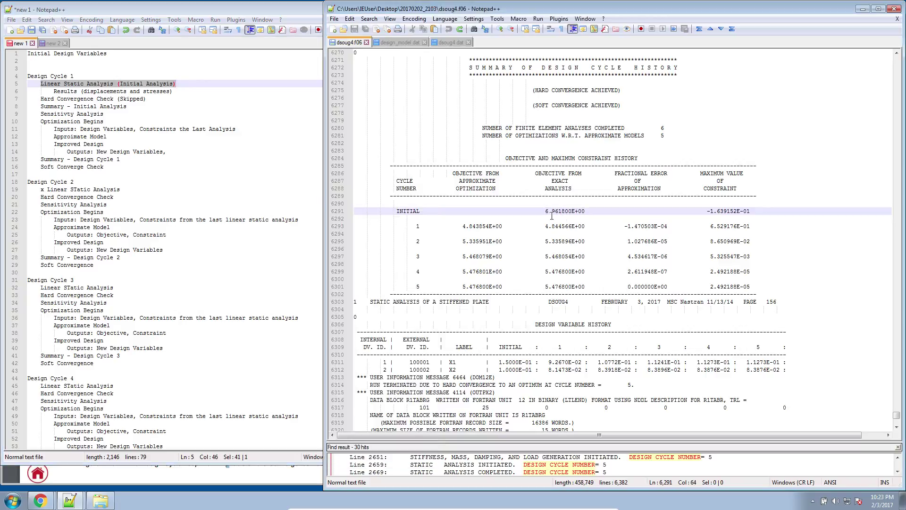
pyautogui.moveTo(545, 211); pyautogui.dragTo(587, 214)
pyautogui.click(713, 211)
pyautogui.moveTo(708, 211); pyautogui.dragTo(753, 286)
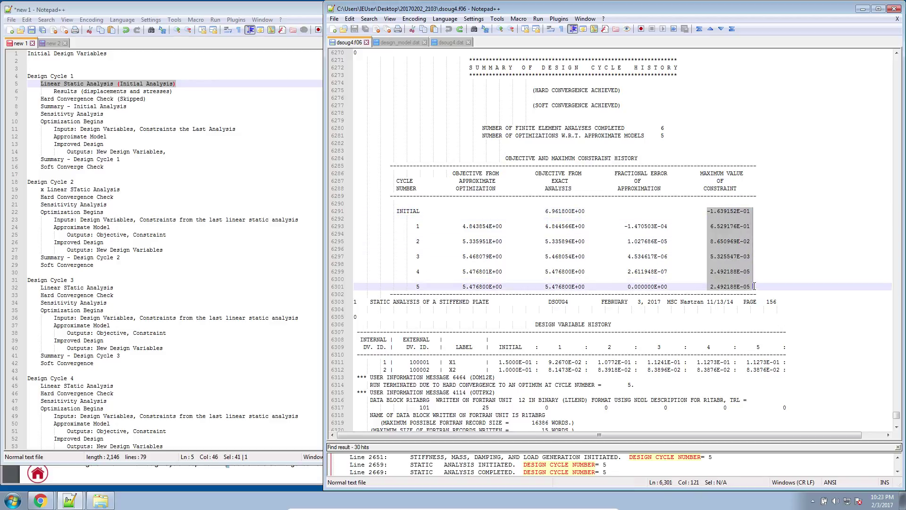
pyautogui.click(715, 212)
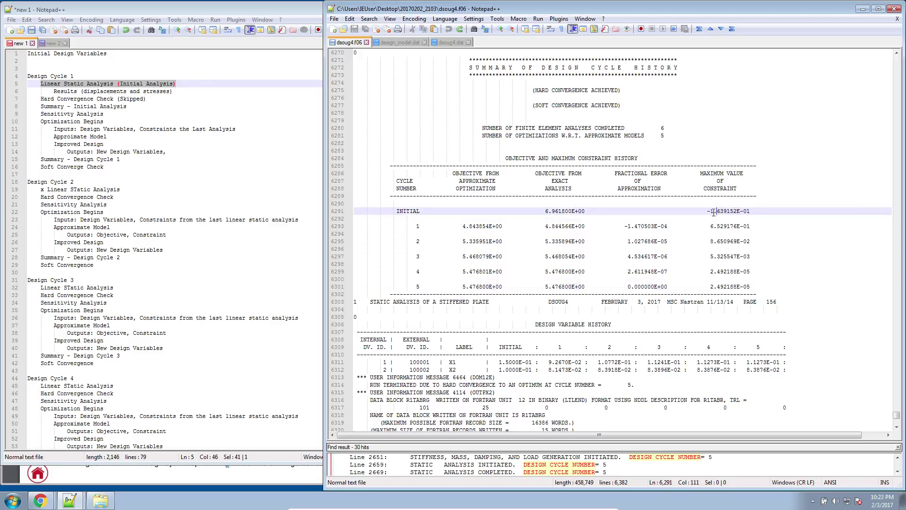
pyautogui.moveTo(707, 211); pyautogui.dragTo(752, 218)
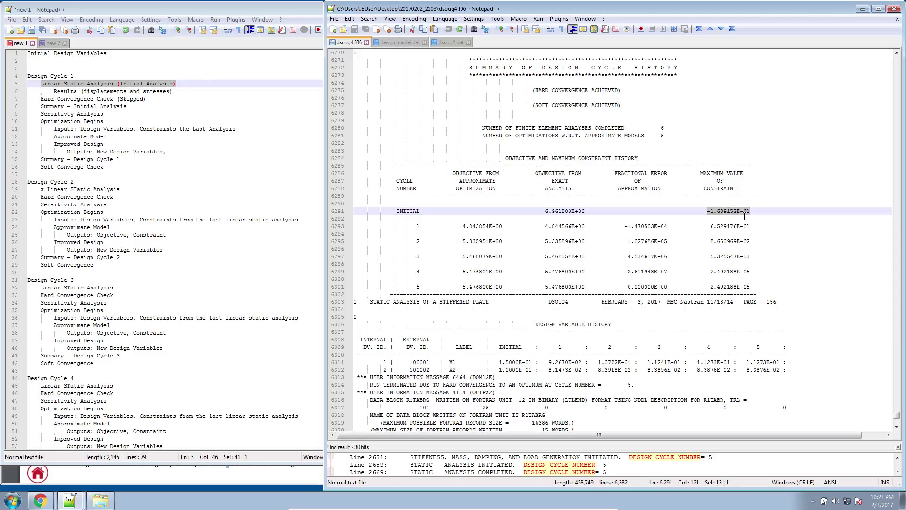
# Reselect the Initial Analysis notes line and move to the cycle 1 history row.
pyautogui.click(68, 77)
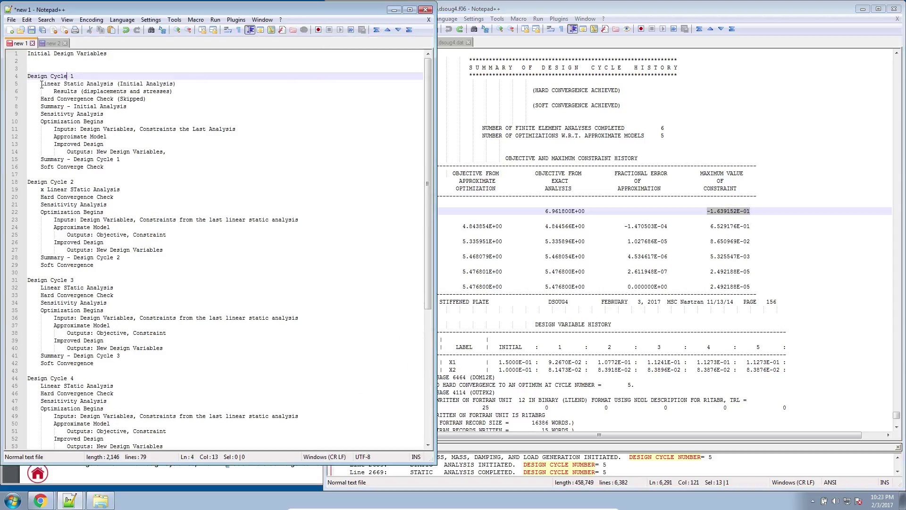
pyautogui.moveTo(41, 83); pyautogui.dragTo(182, 88)
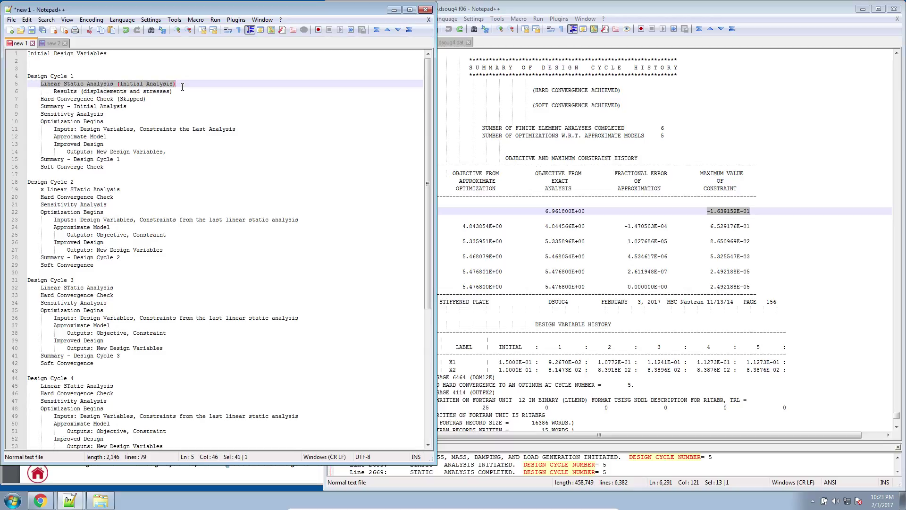
pyautogui.click(745, 216)
pyautogui.click(748, 226)
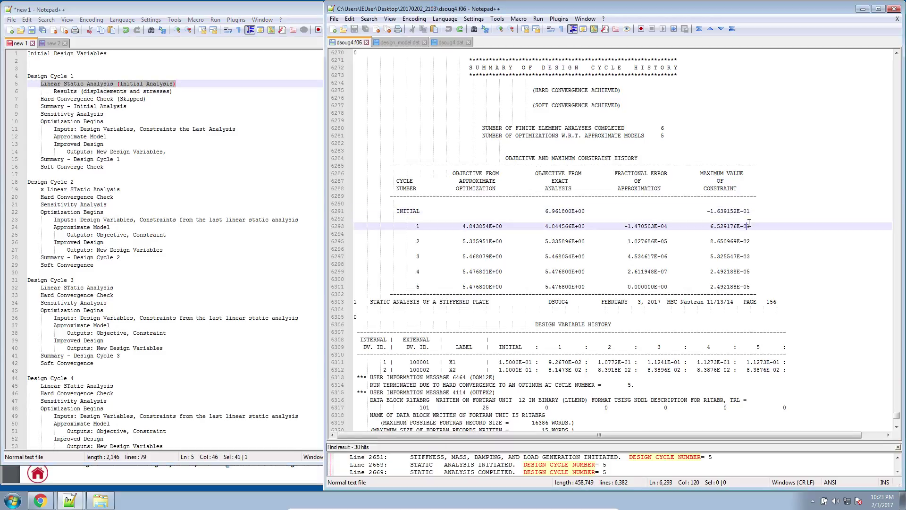
# Match cycle 1's approximate objective 4.843854E+00 to the Optimization Begins and Approximate Model notes lines.
pyautogui.doubleClick(418, 226)
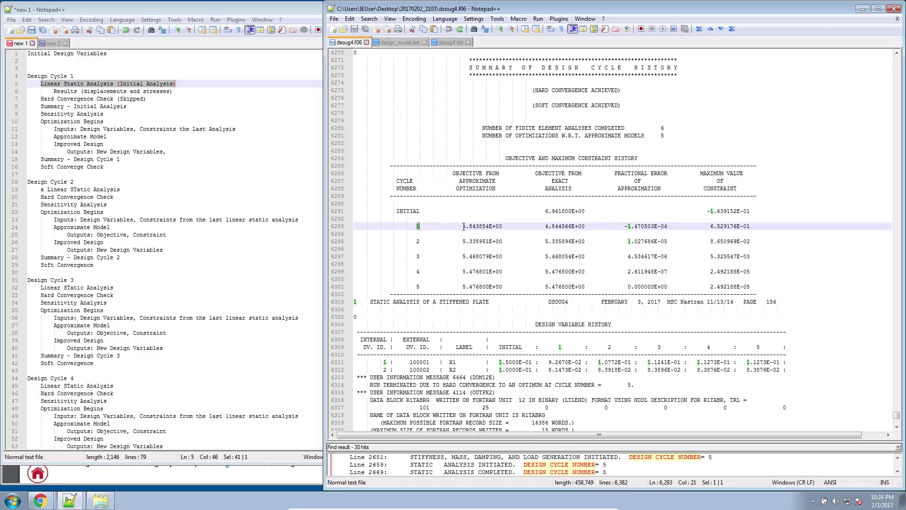
pyautogui.moveTo(463, 226); pyautogui.dragTo(503, 227)
pyautogui.click(157, 138)
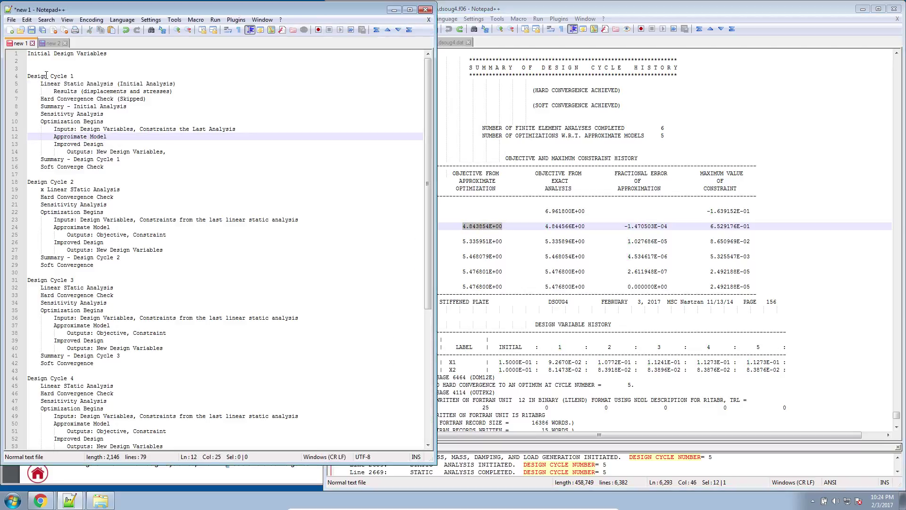
pyautogui.click(46, 76)
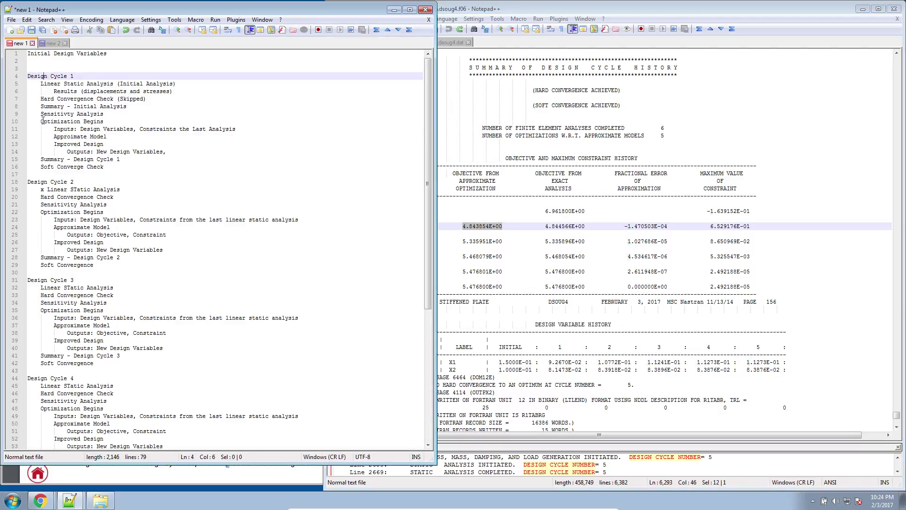
pyautogui.moveTo(40, 121); pyautogui.dragTo(100, 146)
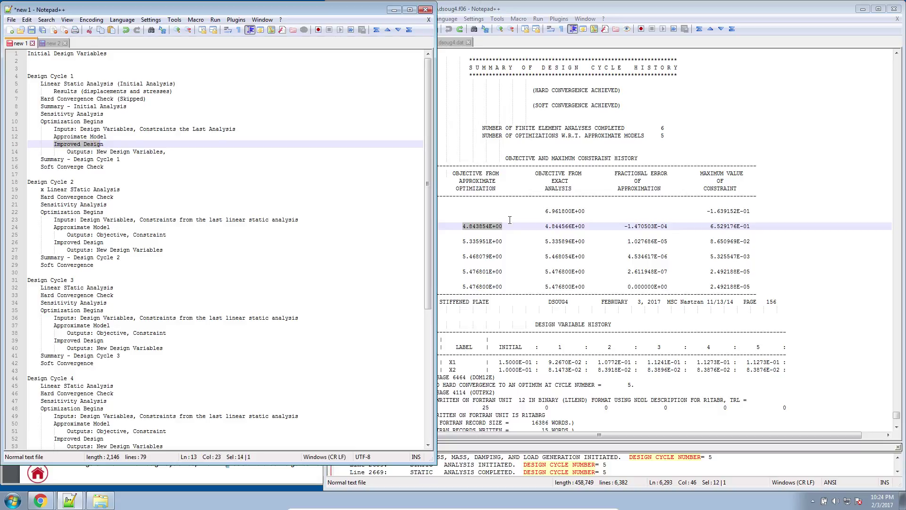
pyautogui.click(463, 220)
pyautogui.moveTo(462, 227); pyautogui.dragTo(498, 226)
pyautogui.moveTo(53, 136); pyautogui.dragTo(108, 137)
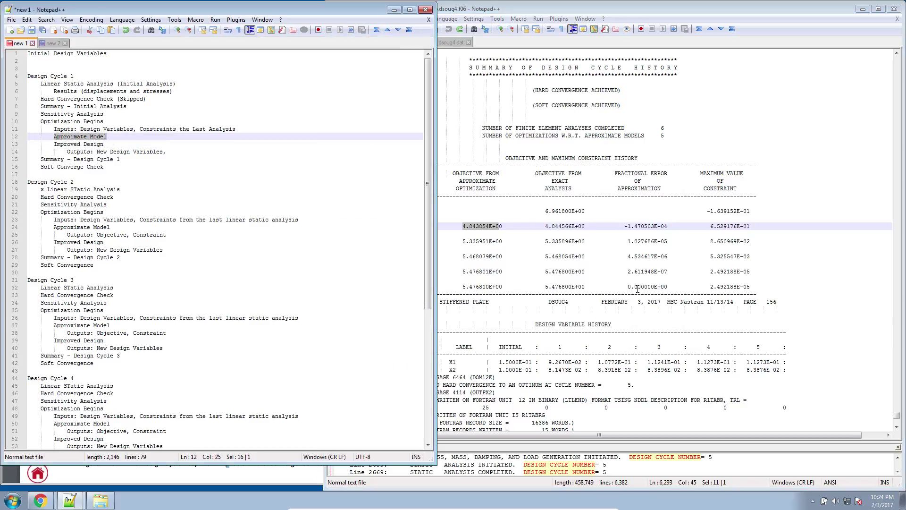
# Highlight cycle 1's exact objective 4.844566E+00 and maximum constraint 6.529176E-01, then move to Summary - Design Cycle 1.
pyautogui.click(546, 230)
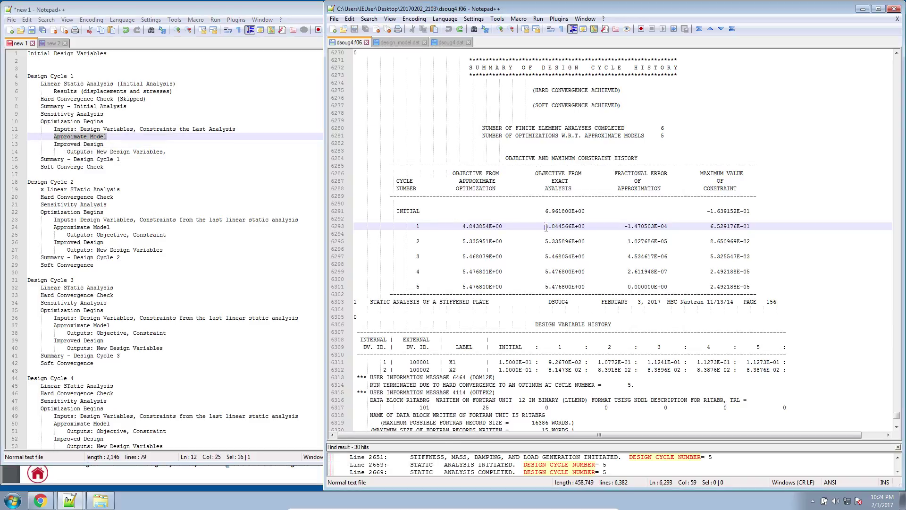
pyautogui.moveTo(545, 228); pyautogui.dragTo(585, 228)
pyautogui.click(574, 227)
pyautogui.moveTo(710, 227); pyautogui.dragTo(748, 228)
pyautogui.moveTo(545, 227); pyautogui.dragTo(624, 227)
pyautogui.moveTo(708, 226); pyautogui.dragTo(754, 227)
pyautogui.click(84, 152)
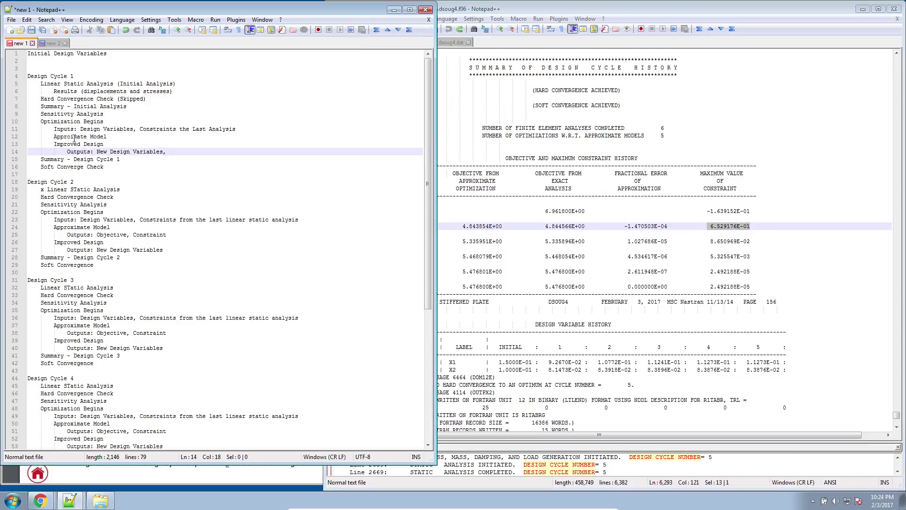
pyautogui.press('Down')
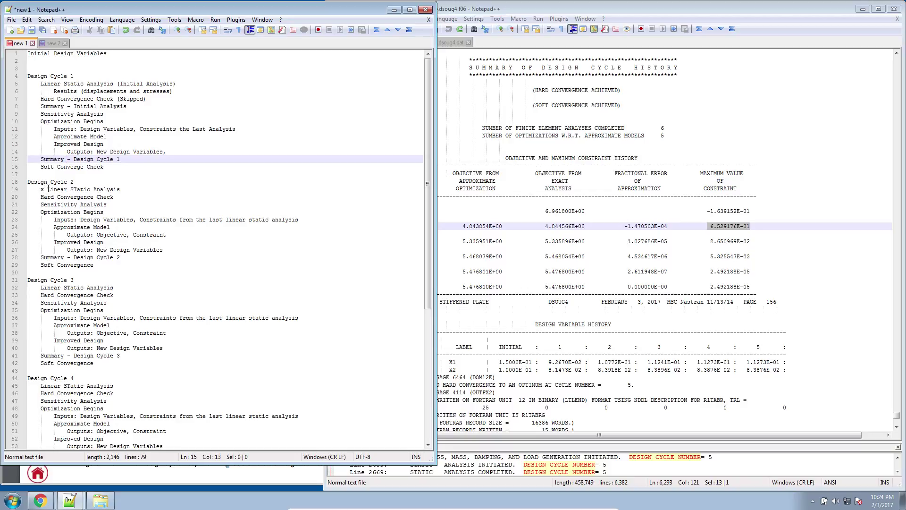
# Delete the stray 'x' before Design Cycle 2's Linear STatic Analysis line.
pyautogui.click(46, 189)
pyautogui.press('BackSpace')
pyautogui.press('BackSpace')
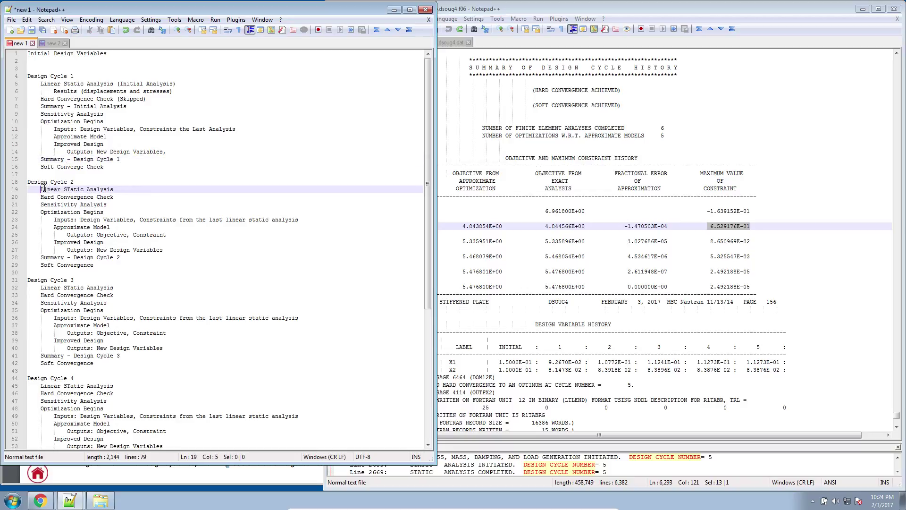
pyautogui.moveTo(41, 190); pyautogui.dragTo(119, 191)
# Highlight cycle 2's exact objective through maximum constraint 8.650969E-02 in the history.
pyautogui.click(538, 241)
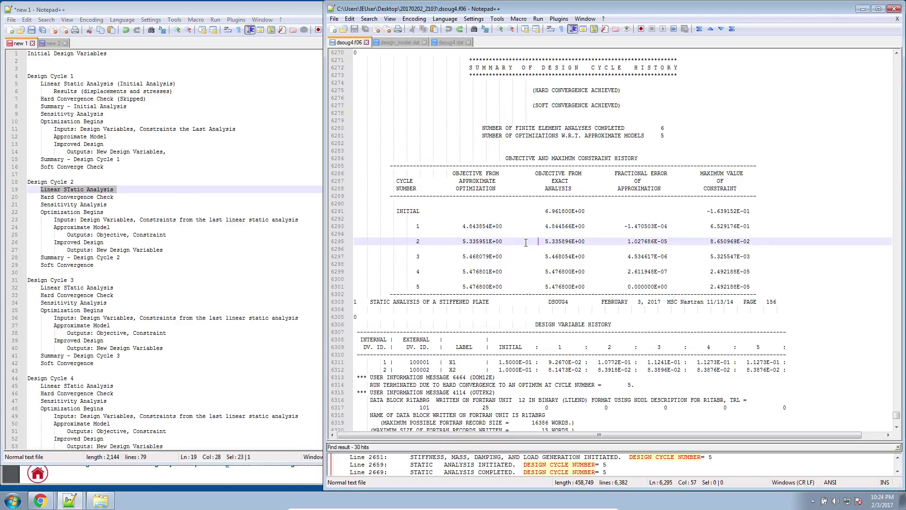
pyautogui.moveTo(544, 243); pyautogui.dragTo(582, 242)
pyautogui.moveTo(710, 241); pyautogui.dragTo(751, 241)
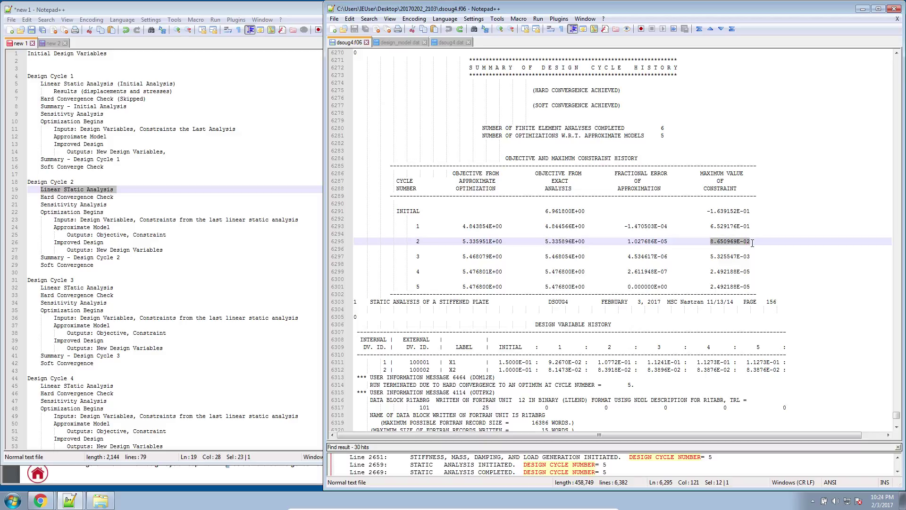
pyautogui.moveTo(131, 190); pyautogui.dragTo(43, 189)
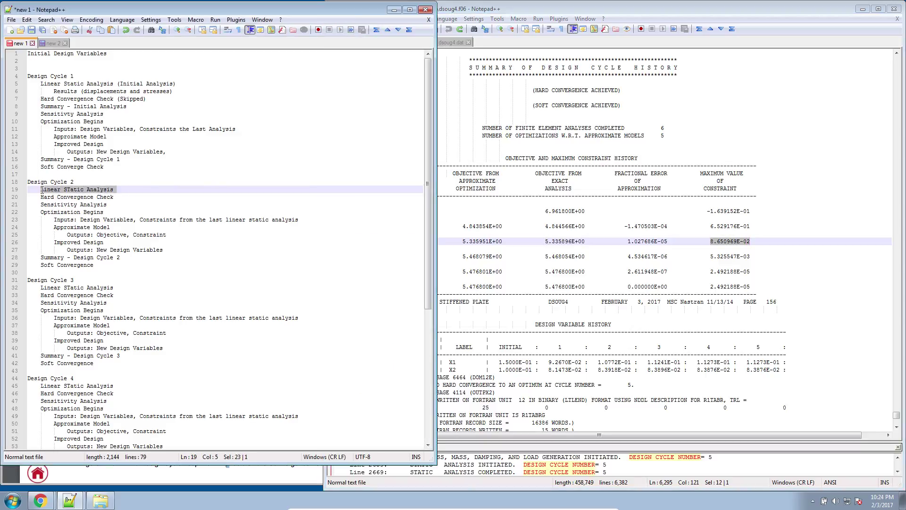
pyautogui.click(545, 243)
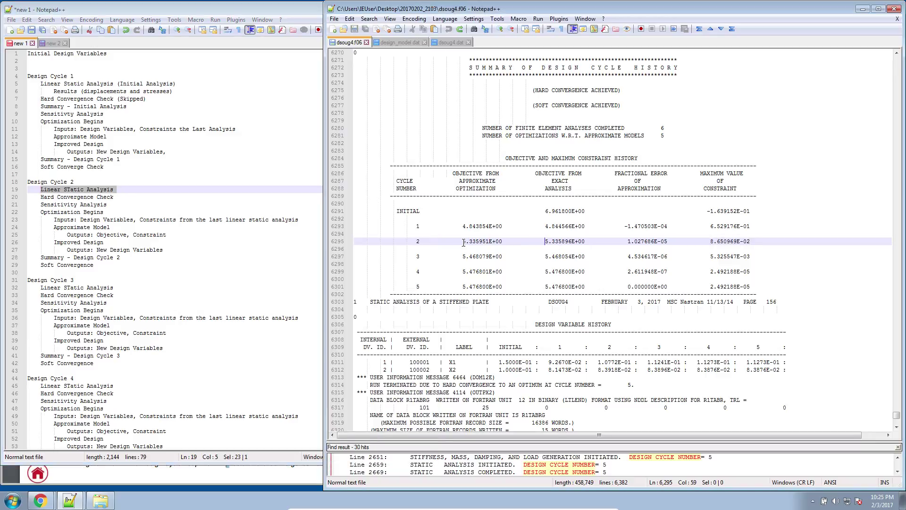
pyautogui.moveTo(462, 242); pyautogui.dragTo(573, 246)
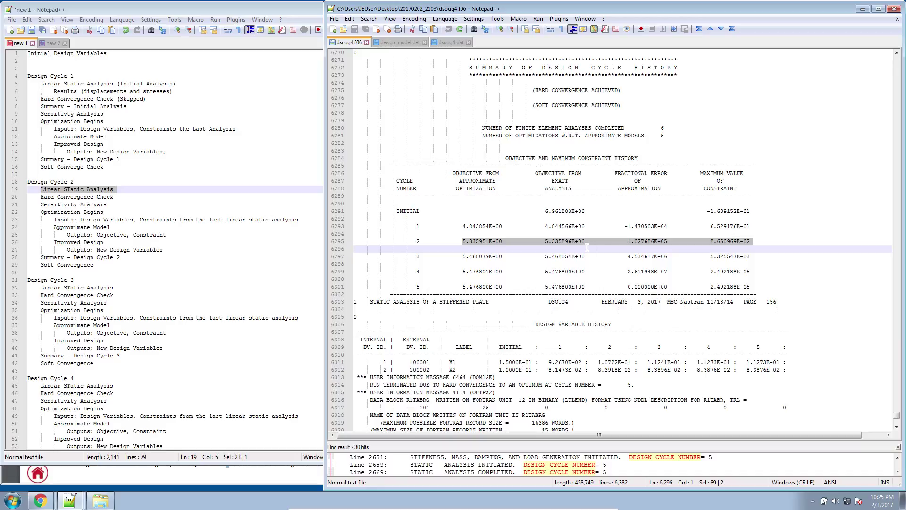
pyautogui.click(583, 241)
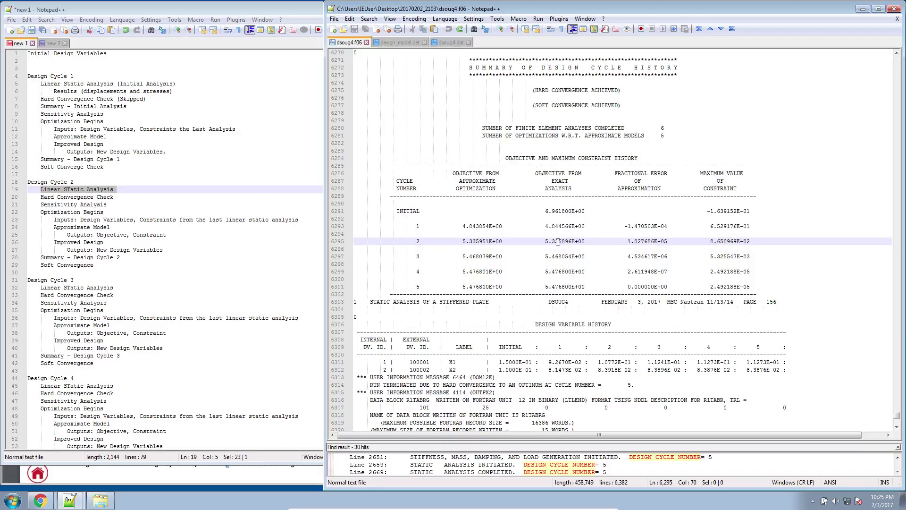
pyautogui.moveTo(546, 242); pyautogui.dragTo(749, 242)
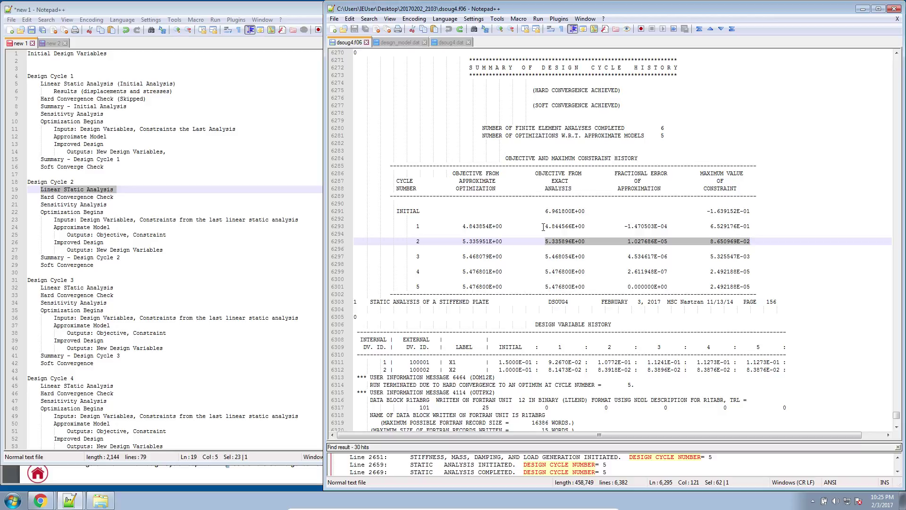
# Highlight cycle 1's objective 4.844566E+00 and constraint 6.529176E-01, and cycle 2's approximate objective 5.335951E+00.
pyautogui.moveTo(544, 227); pyautogui.dragTo(584, 228)
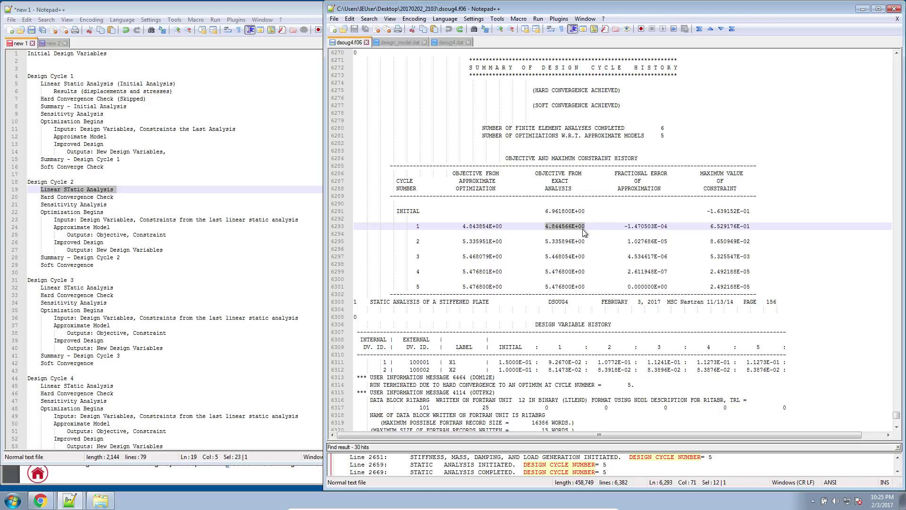
pyautogui.click(545, 227)
pyautogui.moveTo(503, 227); pyautogui.dragTo(583, 230)
pyautogui.moveTo(710, 227); pyautogui.dragTo(751, 227)
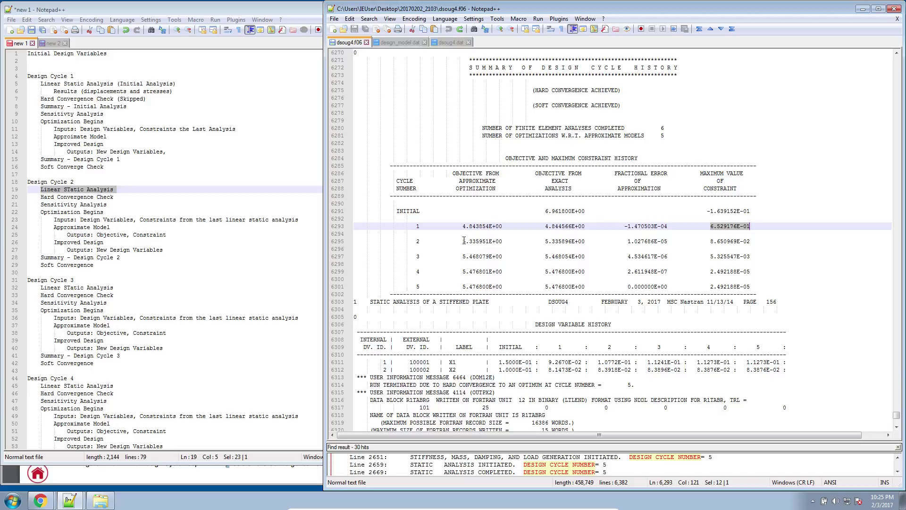
pyautogui.moveTo(464, 242); pyautogui.dragTo(505, 242)
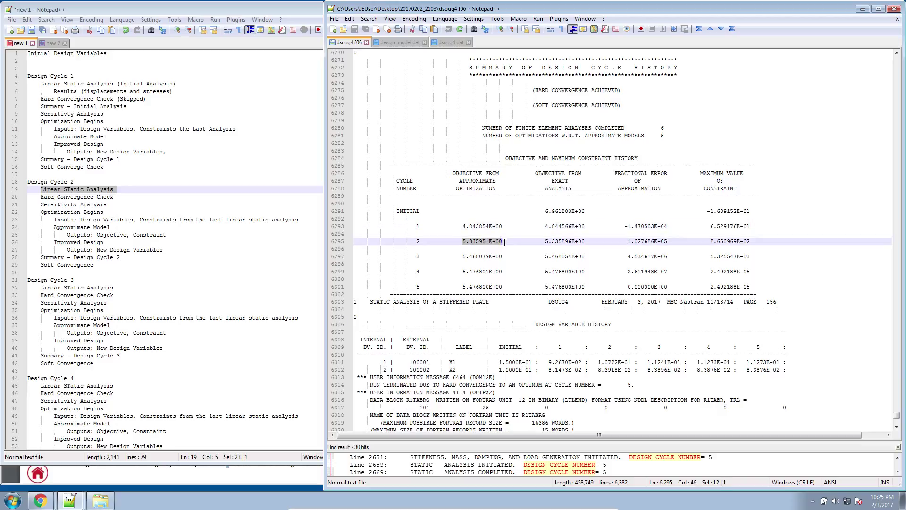
# Match Design Cycle 2's Approximate Model step to approximate objective 5.335951E+00.
pyautogui.click(40, 219)
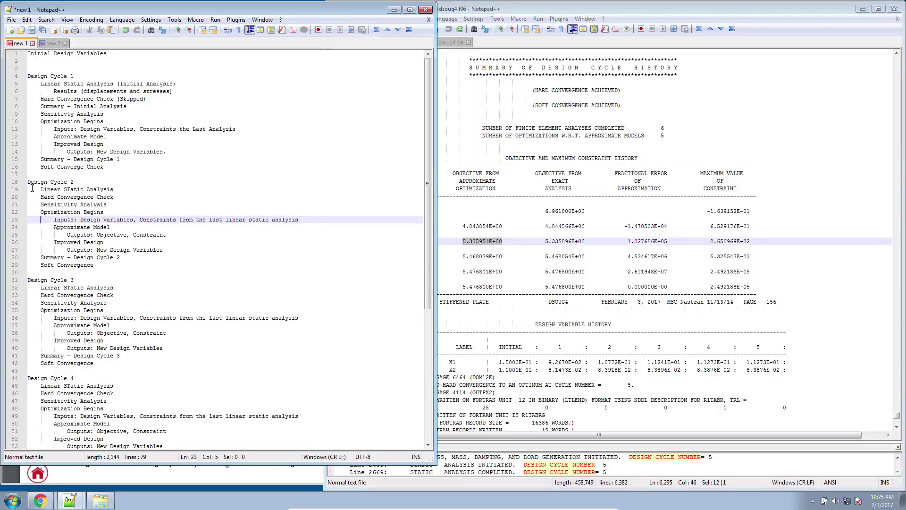
pyautogui.moveTo(28, 182); pyautogui.dragTo(112, 210)
pyautogui.click(78, 212)
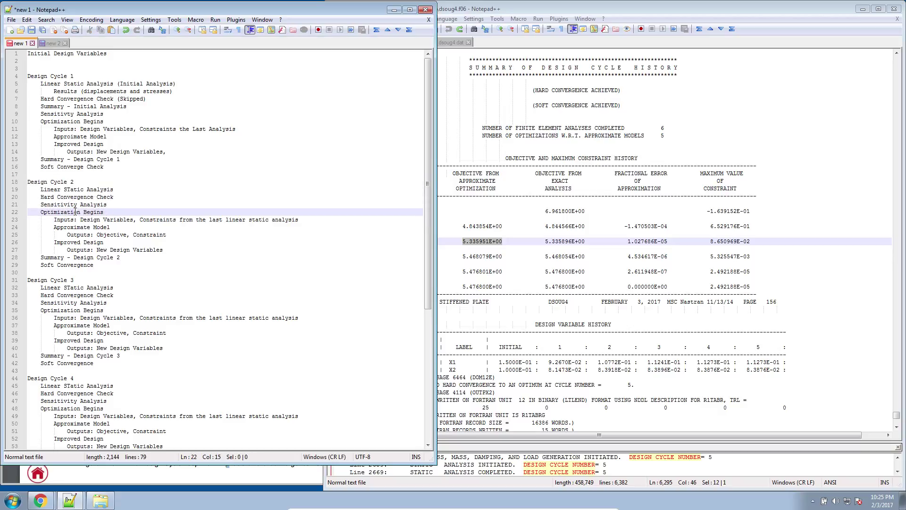
pyautogui.click(55, 228)
pyautogui.moveTo(55, 228); pyautogui.dragTo(109, 228)
pyautogui.click(496, 249)
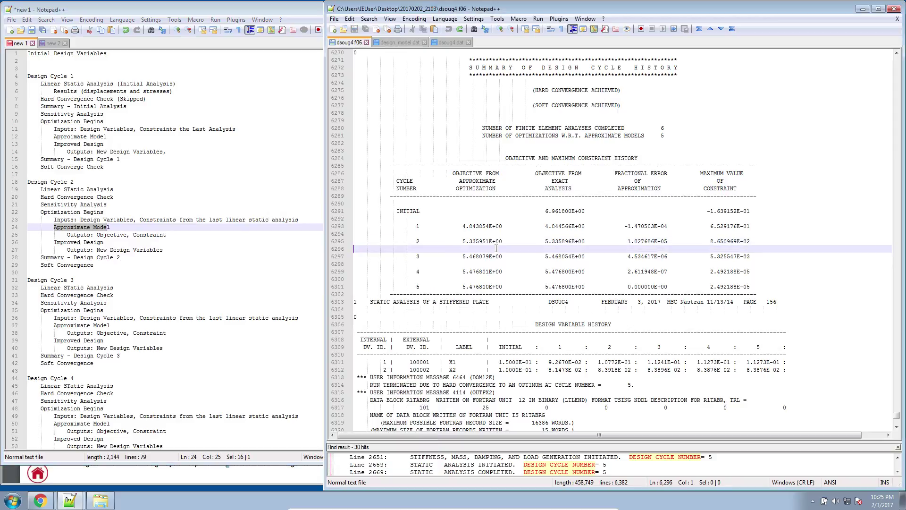
pyautogui.moveTo(459, 242); pyautogui.dragTo(505, 242)
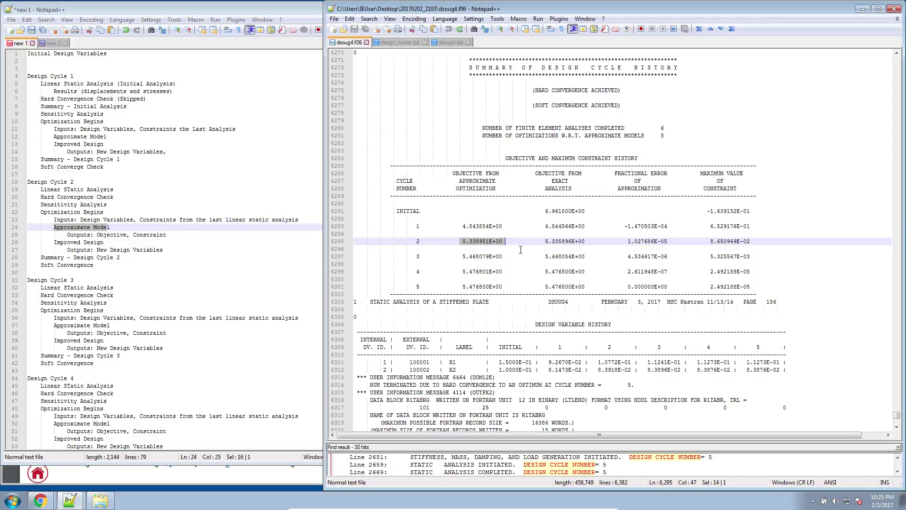
# Select Design Cycle 3's analysis step, then cycle 2's exact objective 5.335896E+00 and constraint 8.650969E-02.
pyautogui.click(123, 227)
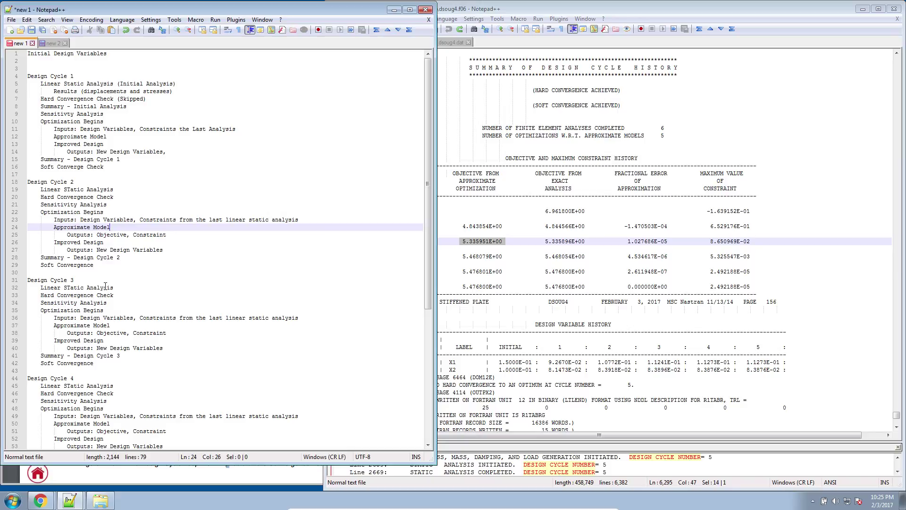
pyautogui.moveTo(108, 202); pyautogui.dragTo(41, 288)
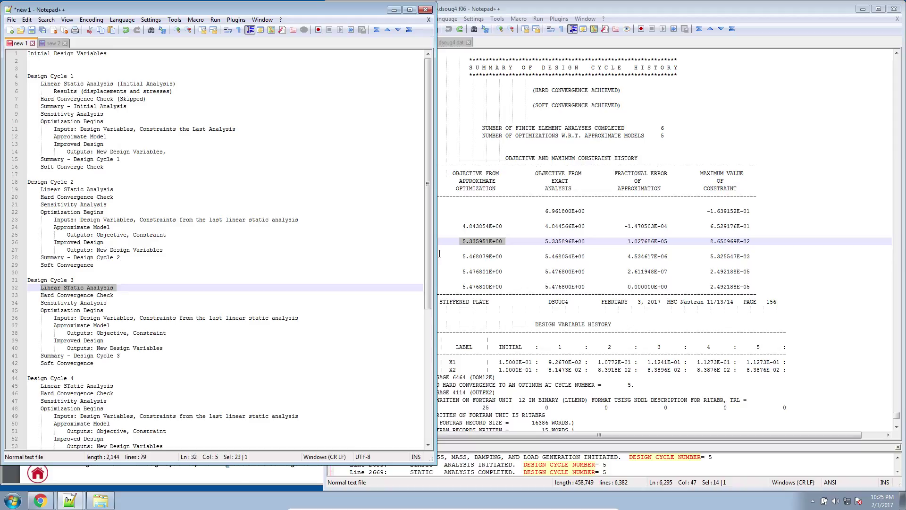
pyautogui.click(564, 227)
pyautogui.moveTo(545, 241); pyautogui.dragTo(586, 242)
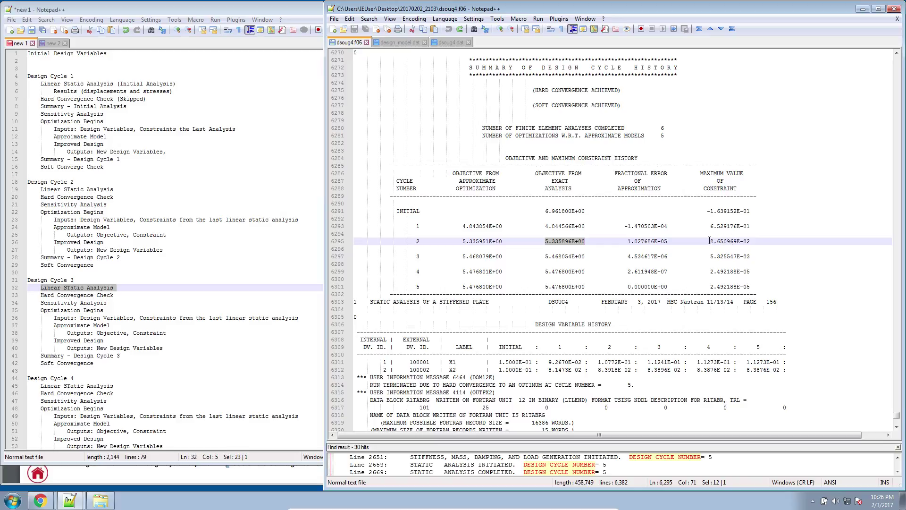
pyautogui.moveTo(708, 242); pyautogui.dragTo(755, 241)
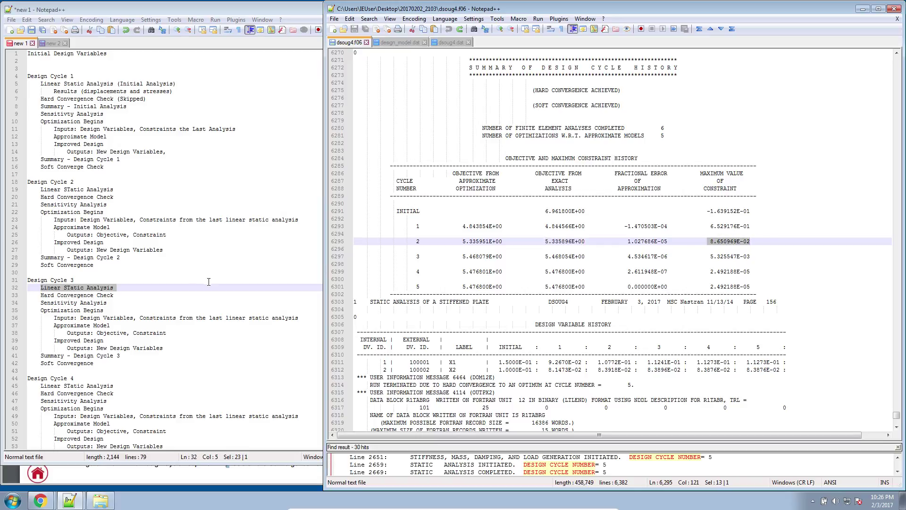
# Scroll the notes down and highlight Design Cycle 6's Linear Static Analysis line.
pyautogui.click(137, 285)
pyautogui.scroll(-4, 123, 293)
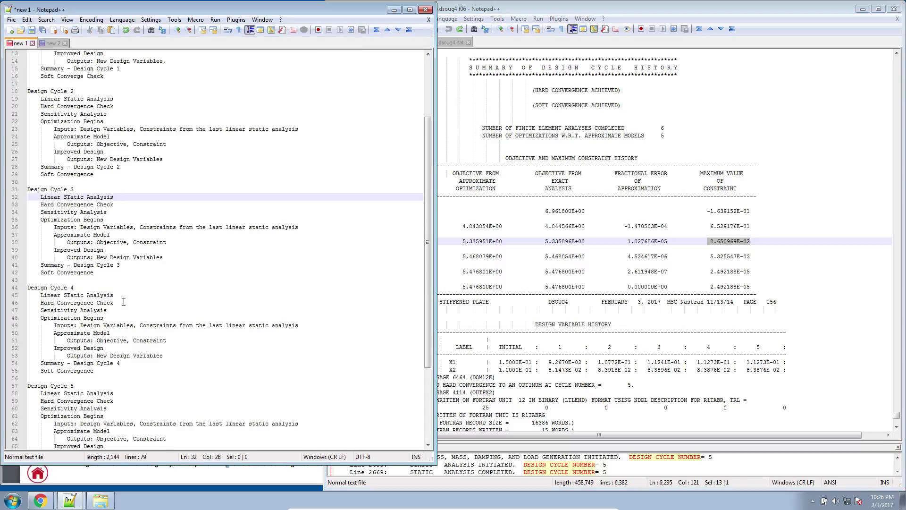
pyautogui.scroll(-4, 122, 294)
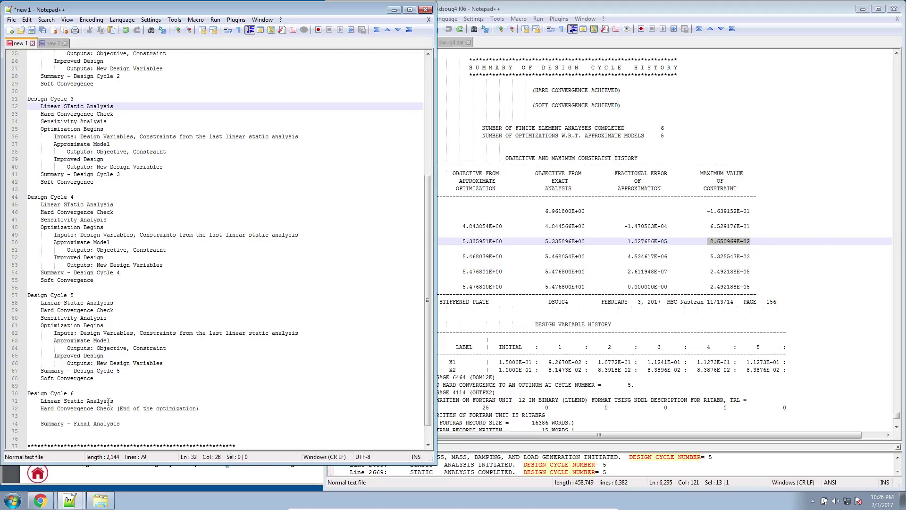
pyautogui.click(106, 400)
pyautogui.moveTo(121, 398); pyautogui.dragTo(40, 400)
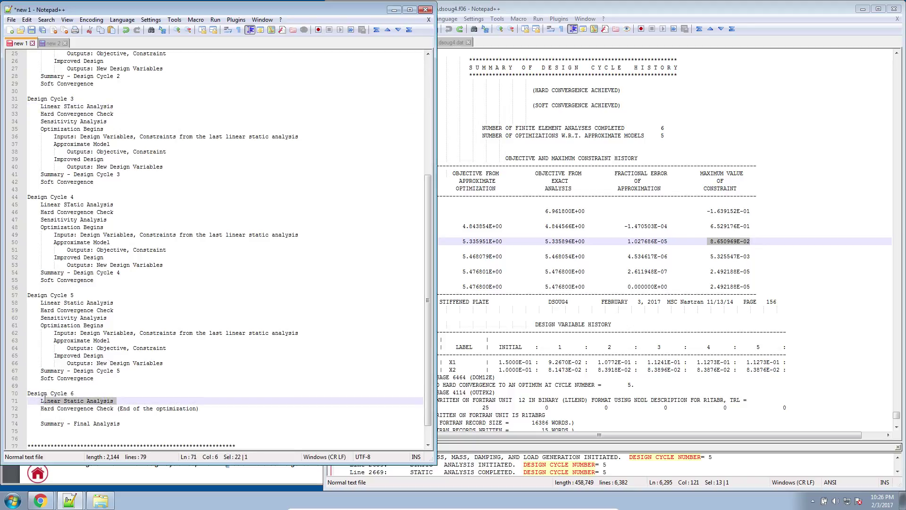
pyautogui.click(659, 127)
pyautogui.moveTo(479, 128); pyautogui.dragTo(670, 126)
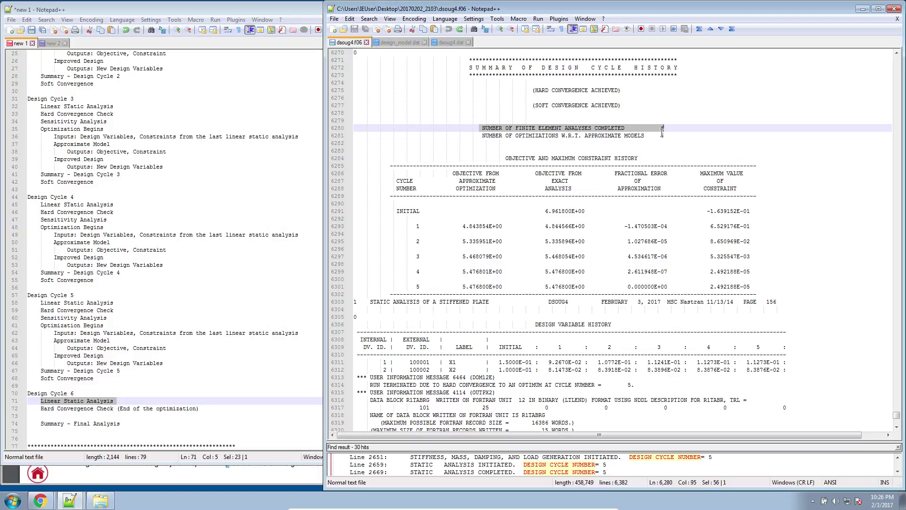
pyautogui.moveTo(664, 135); pyautogui.dragTo(653, 137)
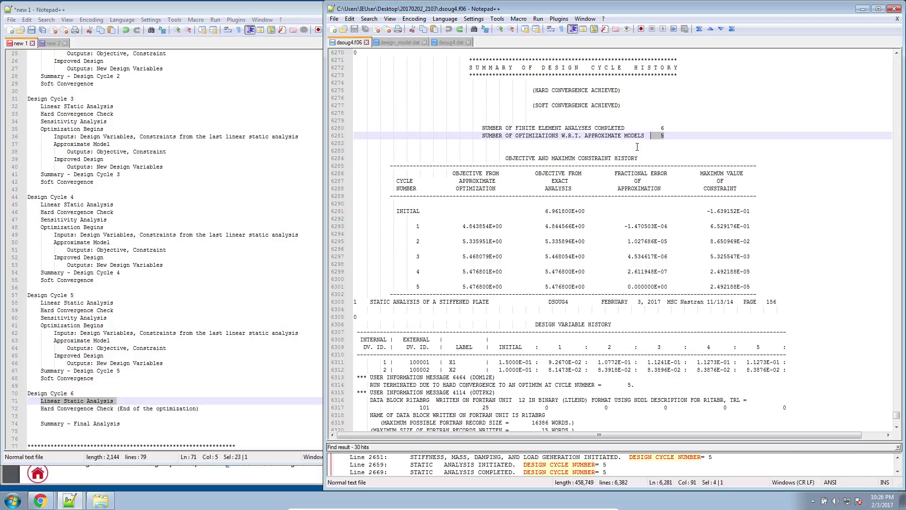
pyautogui.click(138, 341)
pyautogui.scroll(8, 132, 307)
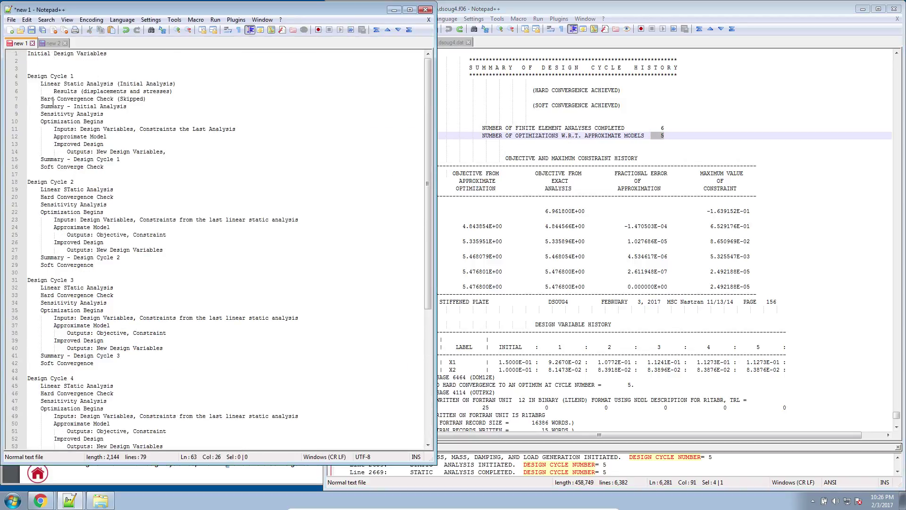
pyautogui.moveTo(54, 136); pyautogui.dragTo(110, 137)
pyautogui.moveTo(54, 227); pyautogui.dragTo(113, 227)
pyautogui.moveTo(54, 325); pyautogui.dragTo(131, 327)
pyautogui.scroll(-2, 131, 326)
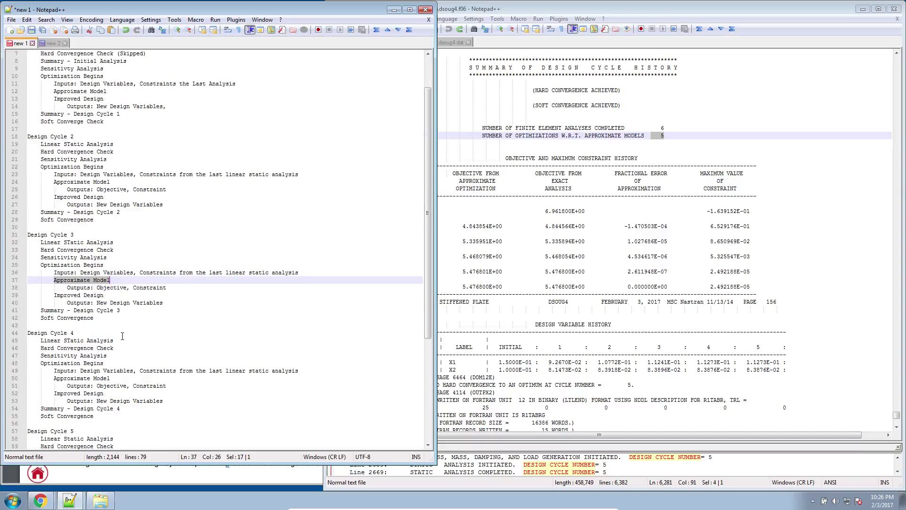
pyautogui.moveTo(53, 378); pyautogui.dragTo(111, 378)
pyautogui.scroll(-3, 112, 378)
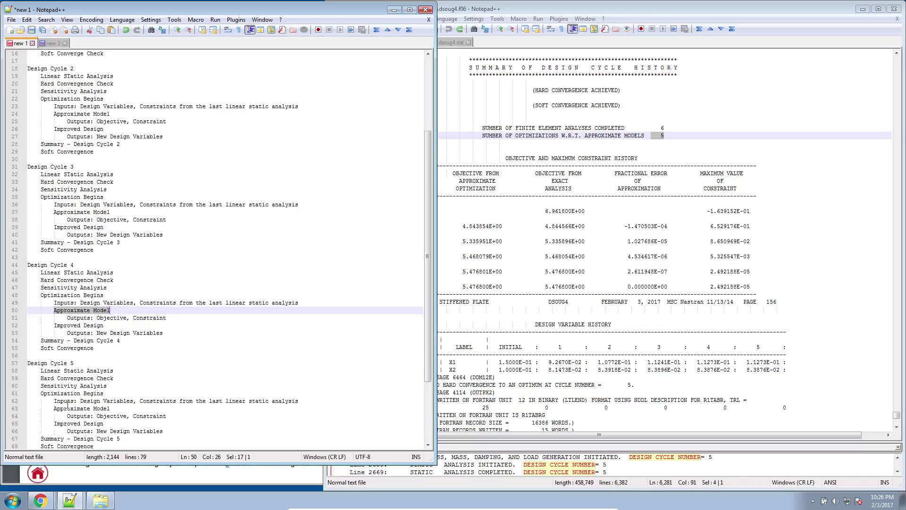
pyautogui.moveTo(54, 408); pyautogui.dragTo(124, 408)
pyautogui.scroll(-4, 125, 408)
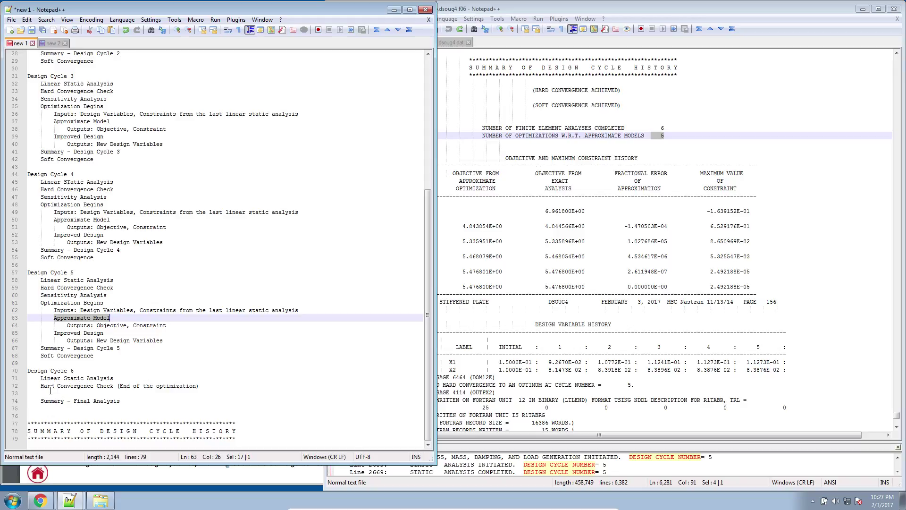
# Highlight Design Cycle 6's analysis step, then dsoug4.f06's design variable and objective/constraint history tables.
pyautogui.moveTo(42, 379); pyautogui.dragTo(126, 376)
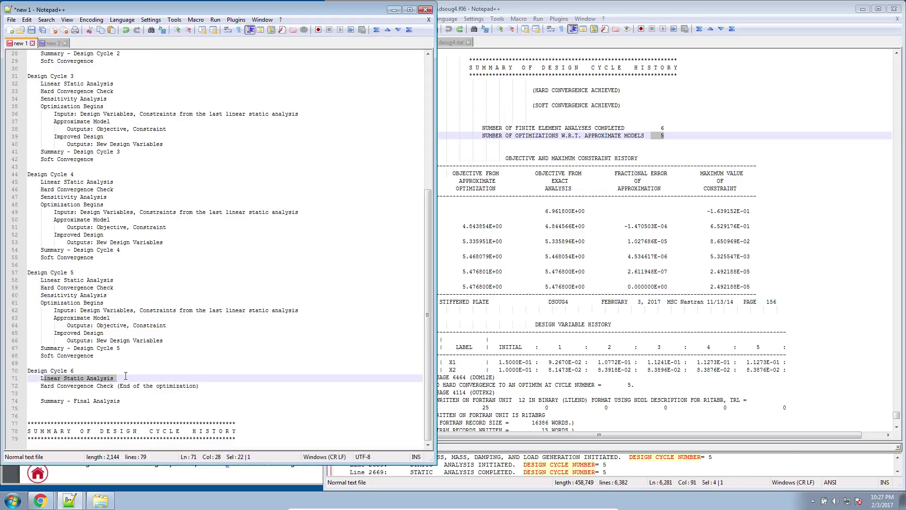
pyautogui.click(570, 180)
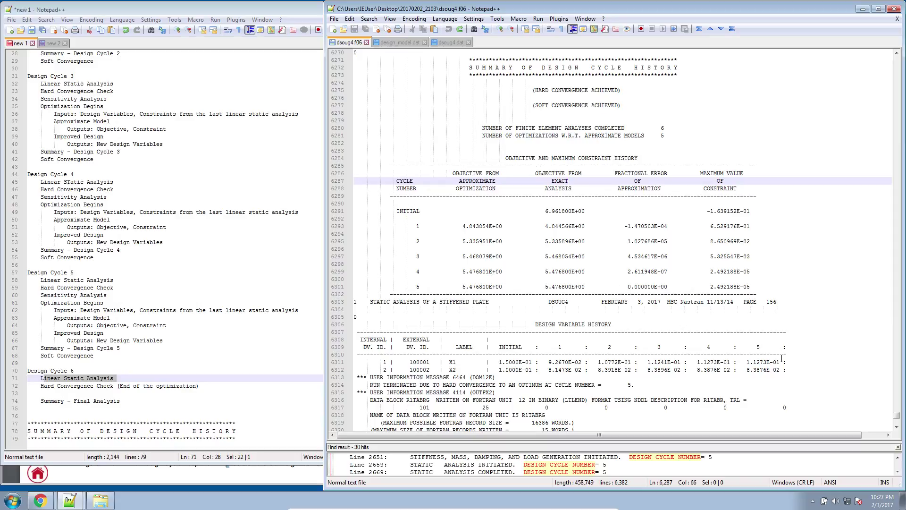
pyautogui.moveTo(797, 372); pyautogui.dragTo(344, 339)
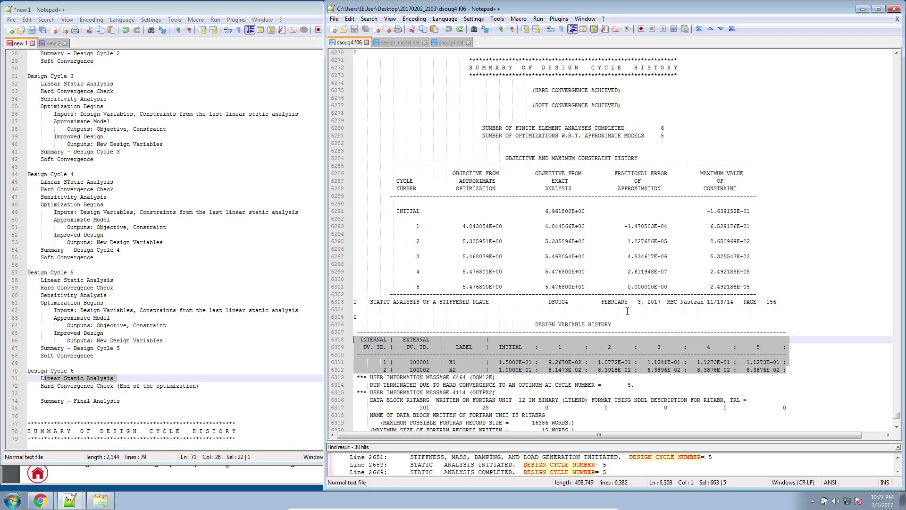
pyautogui.moveTo(752, 287); pyautogui.dragTo(356, 151)
pyautogui.scroll(-1, 436, 317)
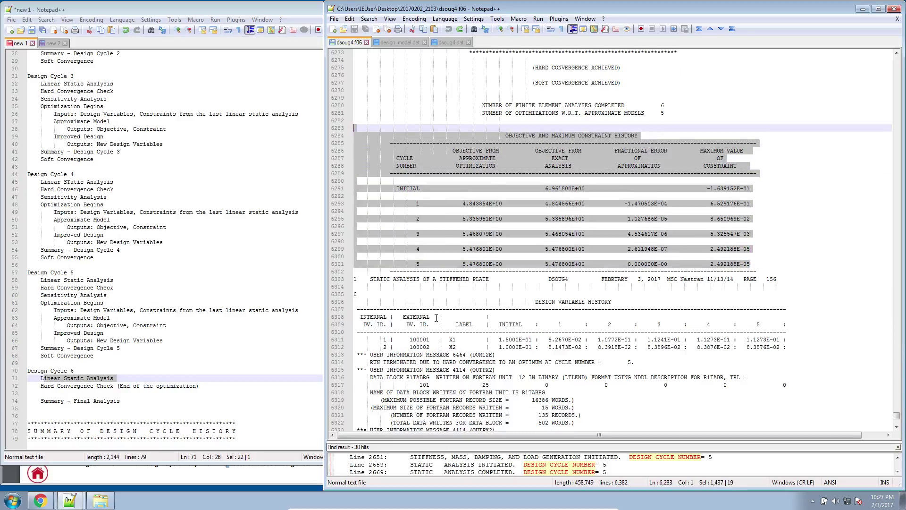
pyautogui.scroll(-1, 436, 317)
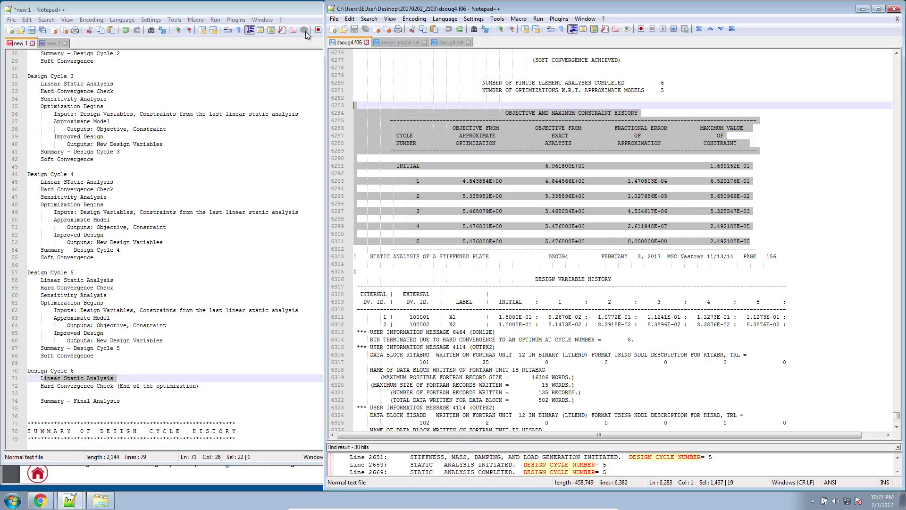
pyautogui.click(573, 189)
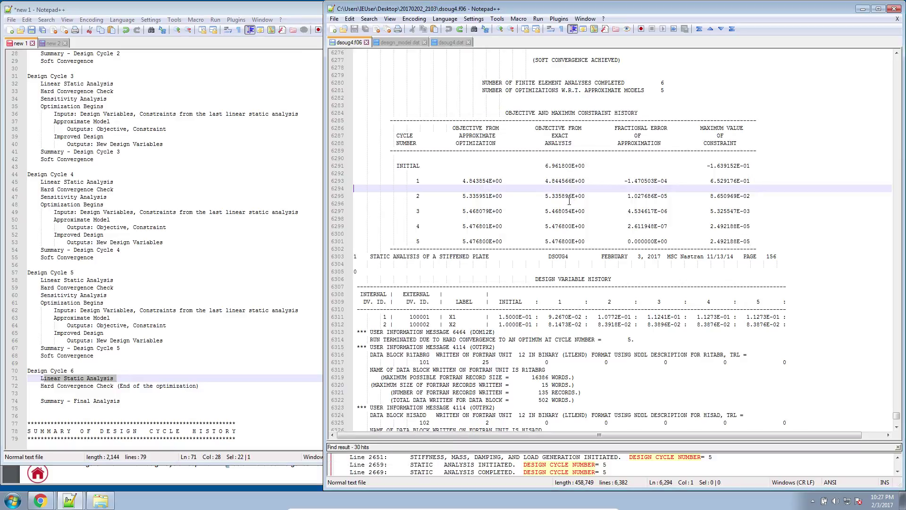